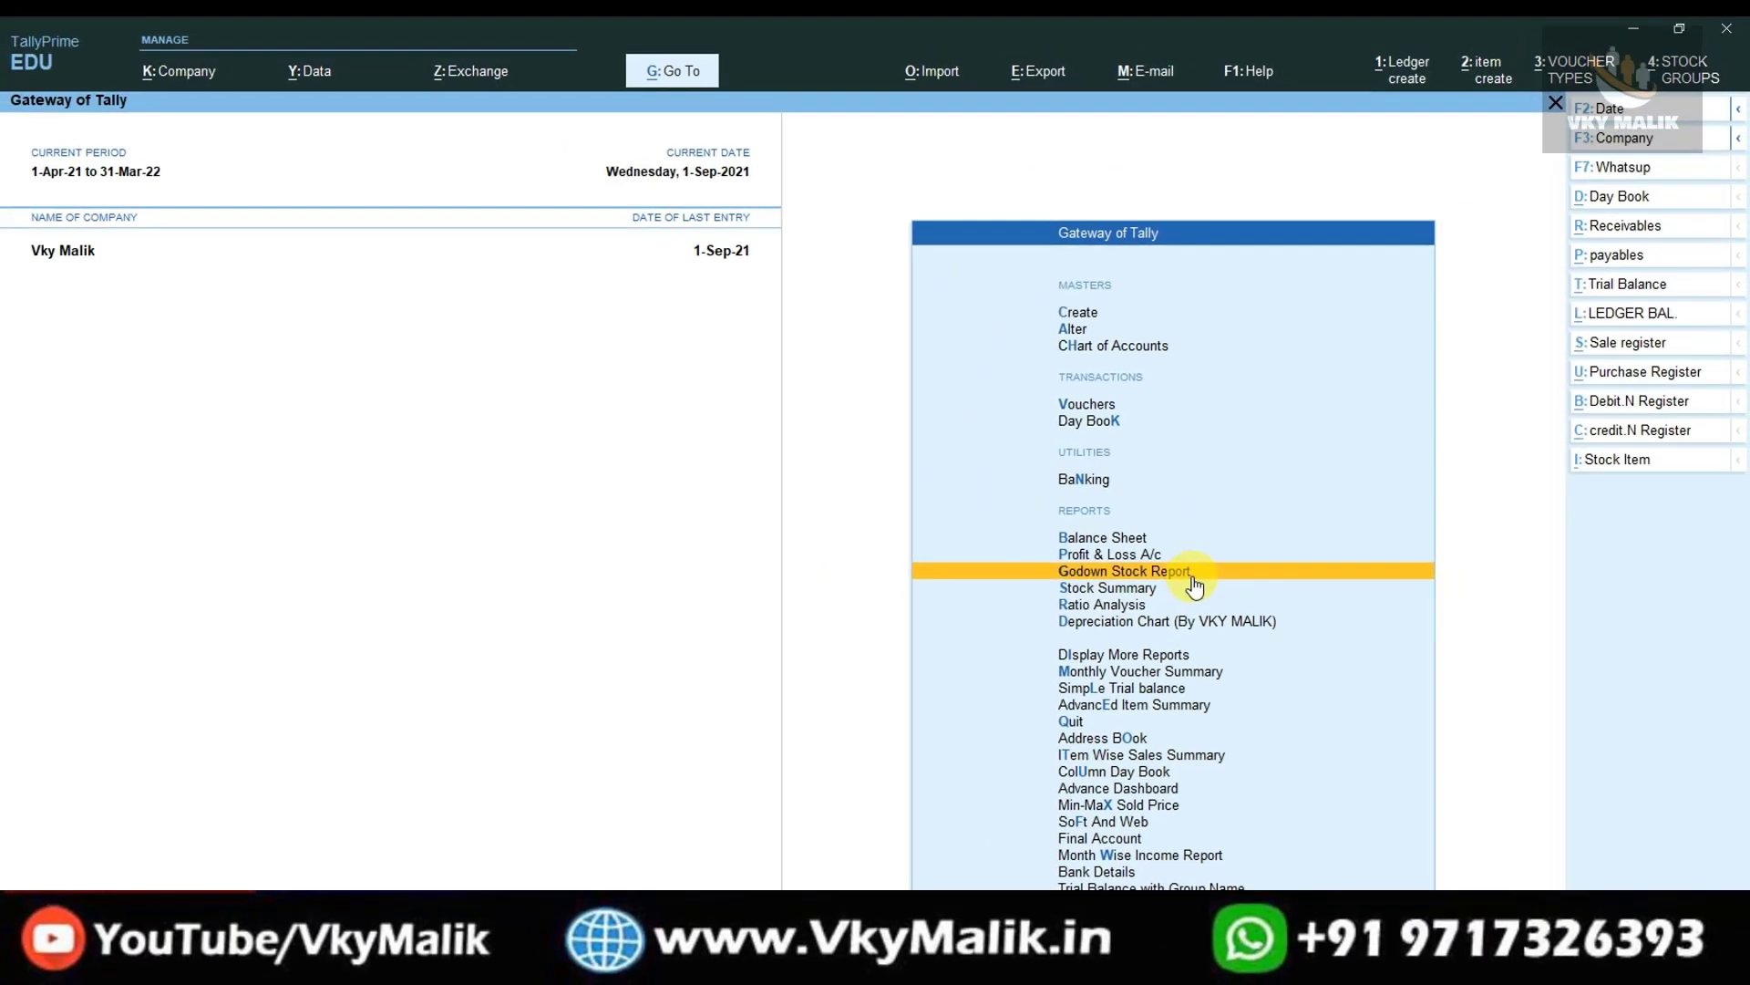
Step: Open the Godown Stock Report and choose Apple as its stock group
left_click(1196, 585)
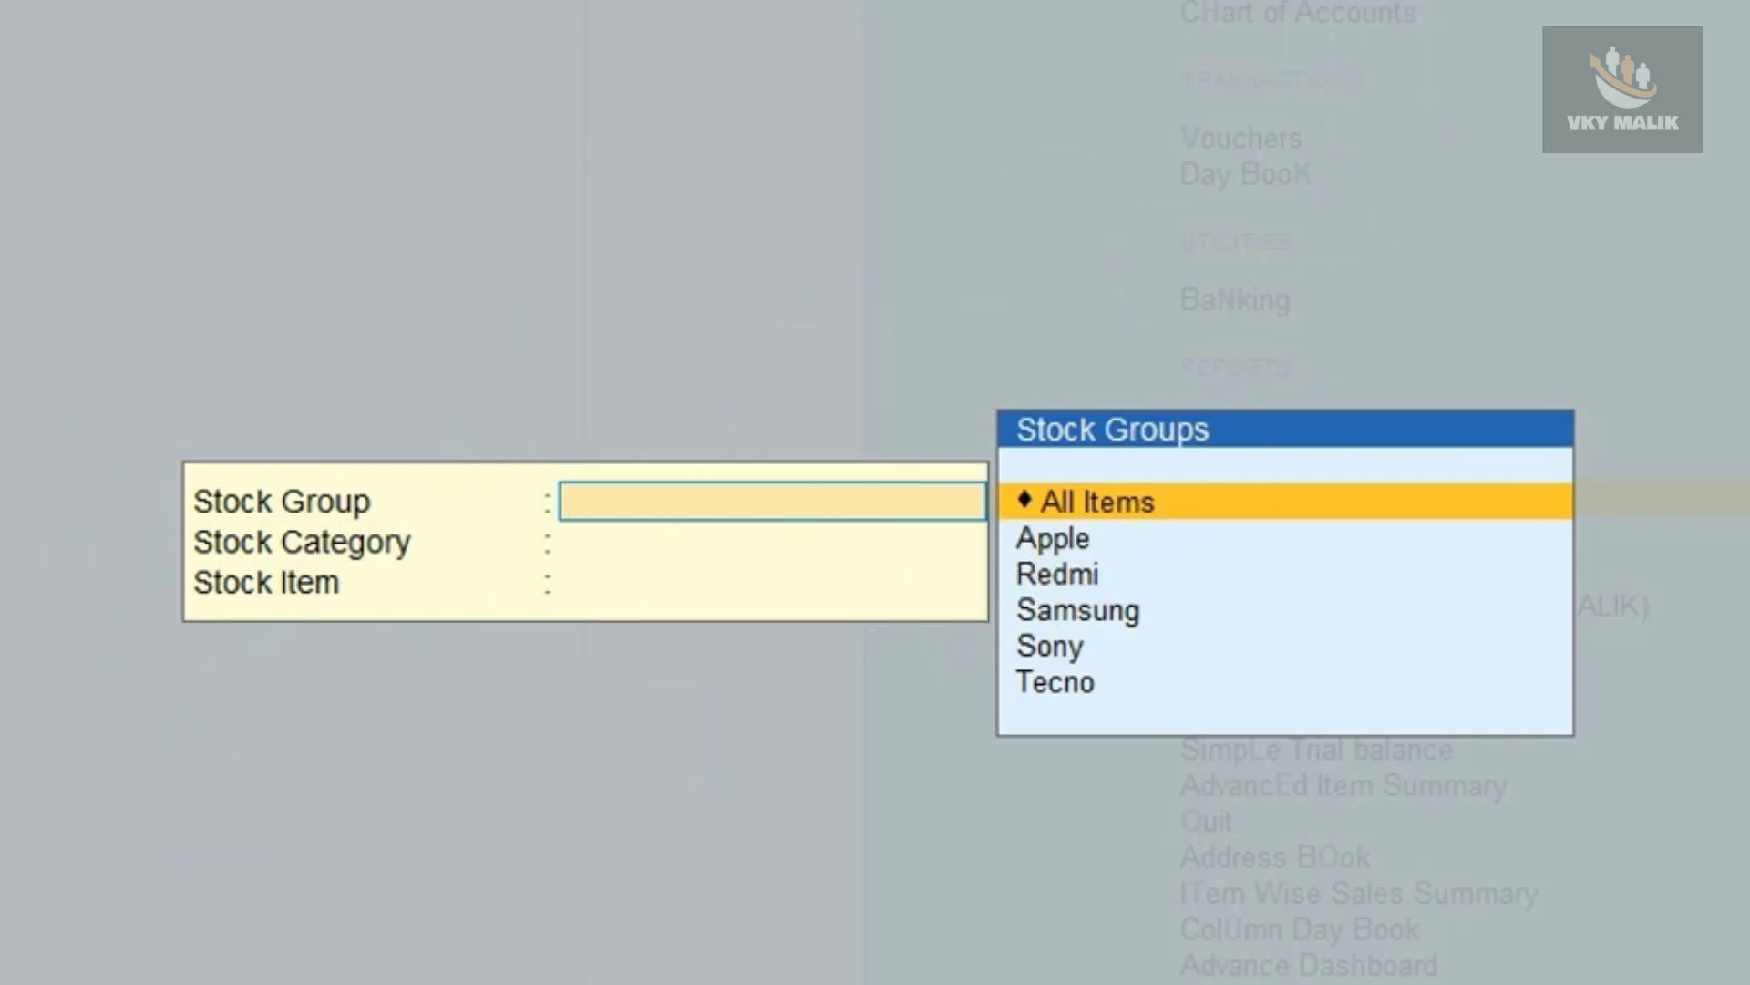
key("Down")
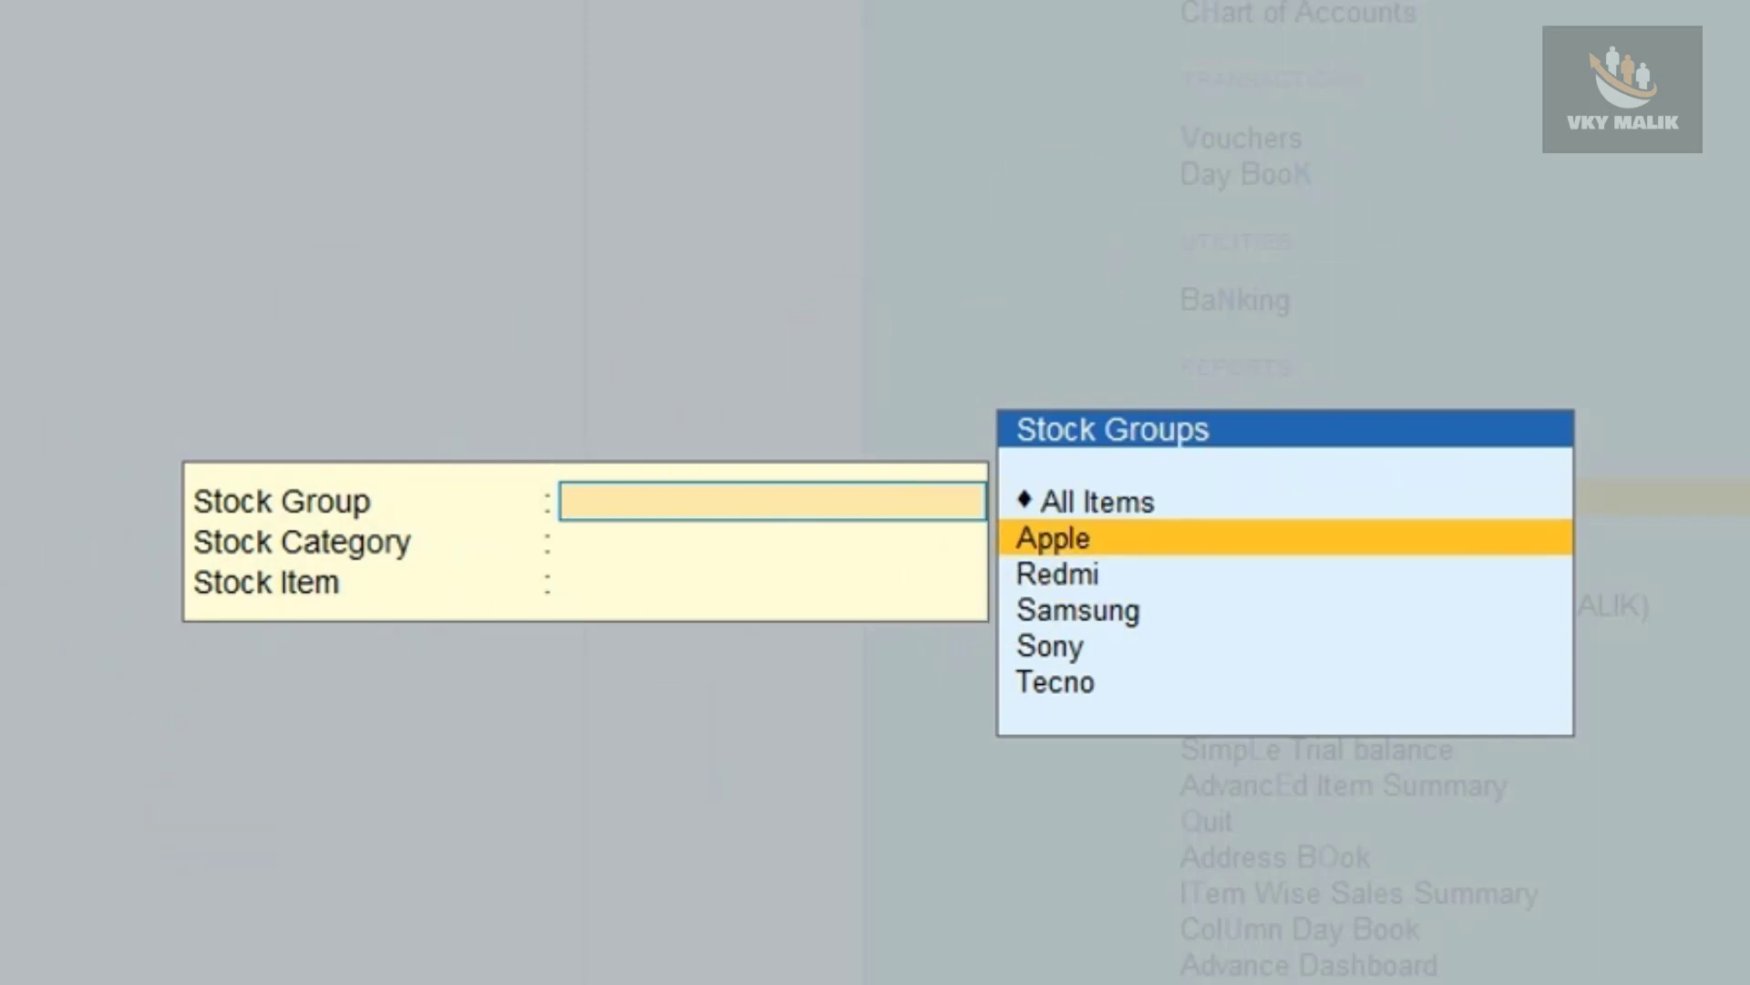
key("Down")
key("Down")
key("Down")
key("Down")
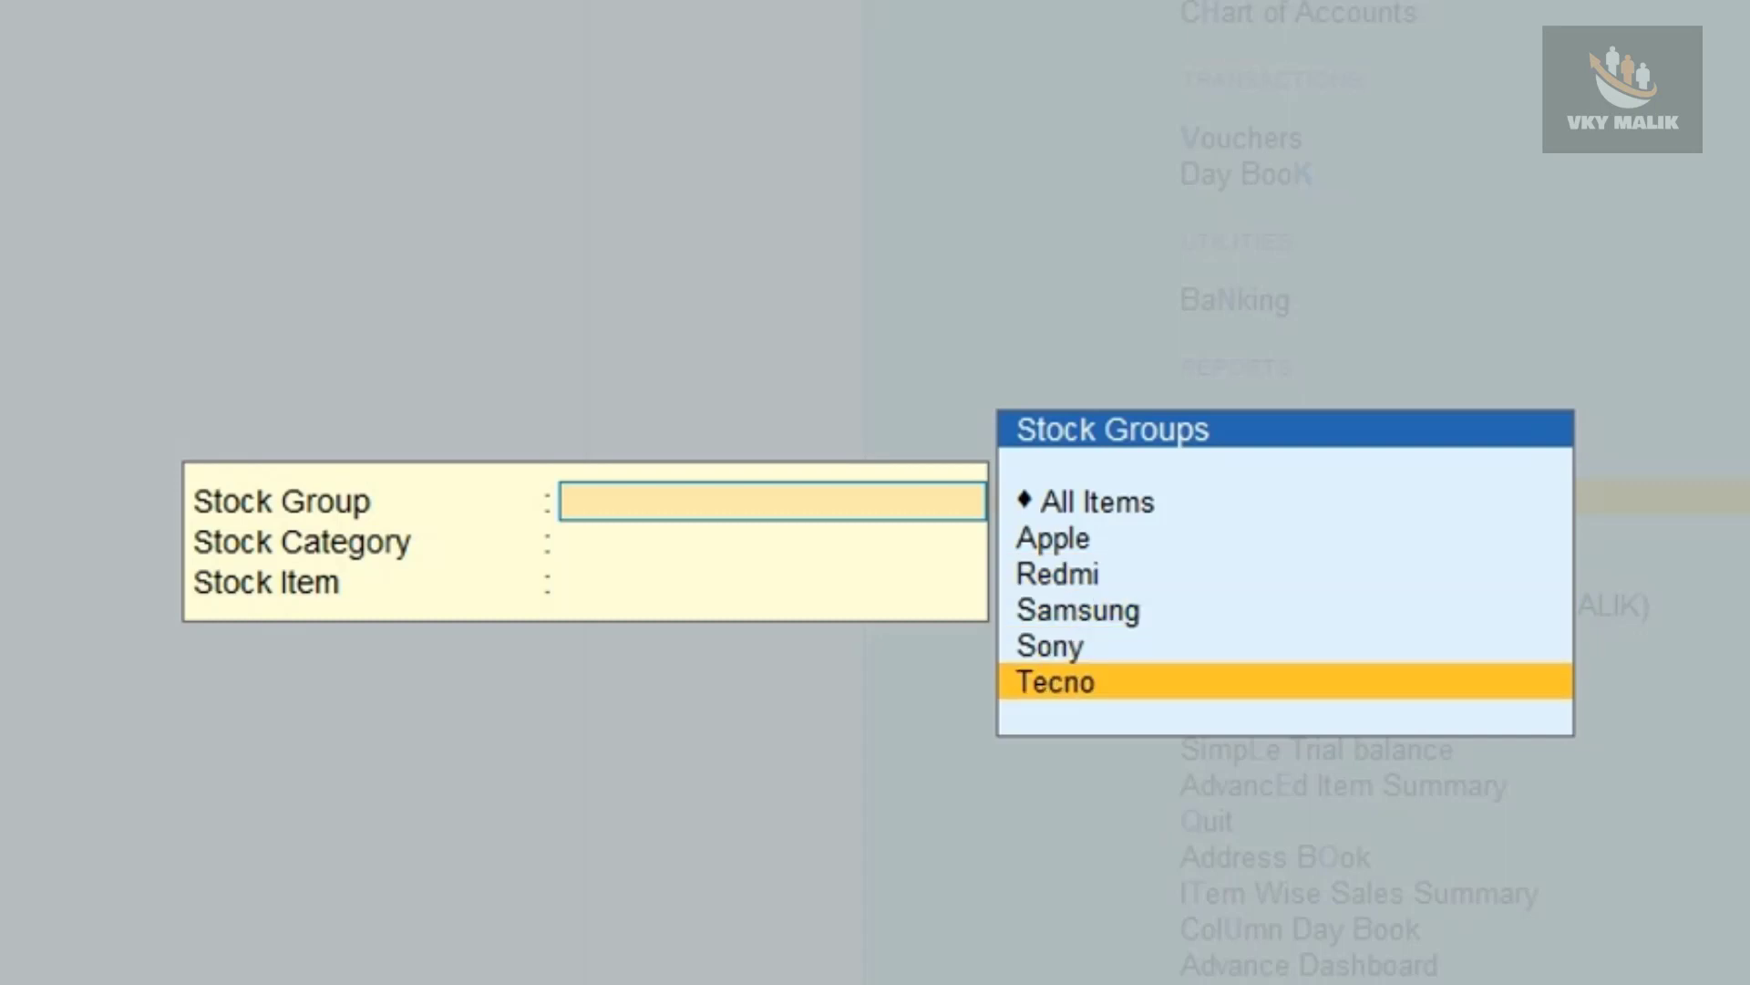
key("Up")
key("Up")
key("Up")
key("Up")
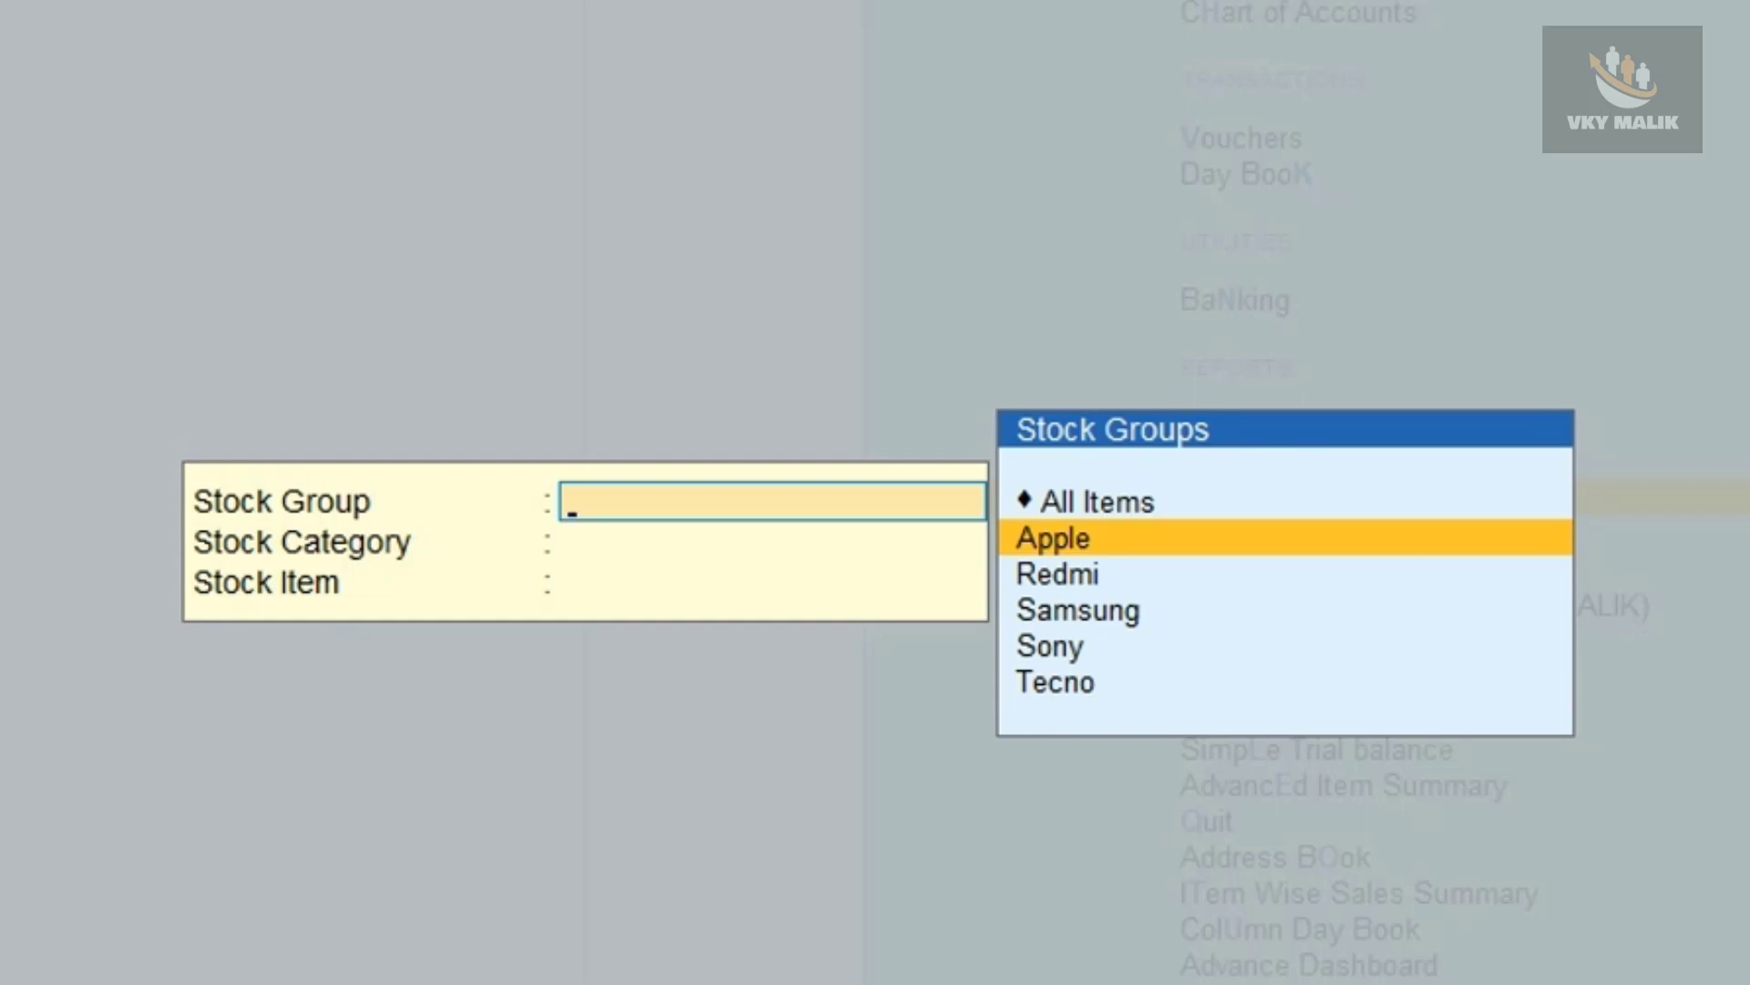
key("Down")
key("Up")
key("Return")
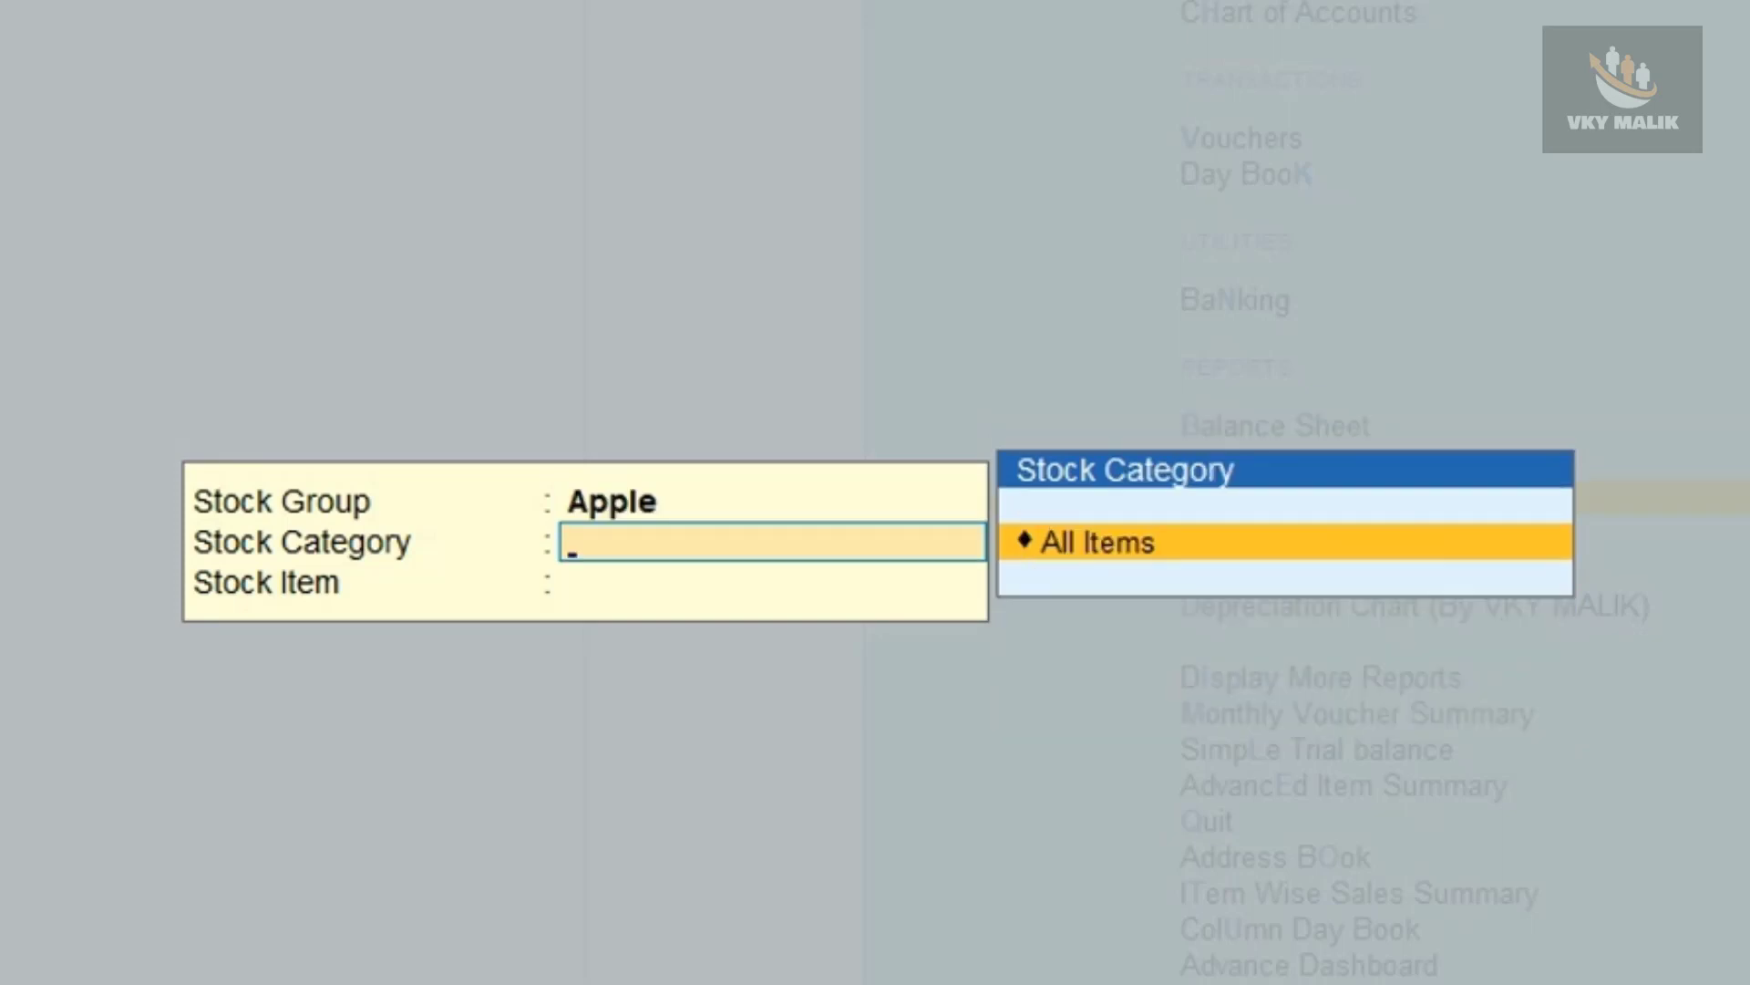
Step: Set the stock category and stock item to All Items and generate the Apple godown report
key("Return")
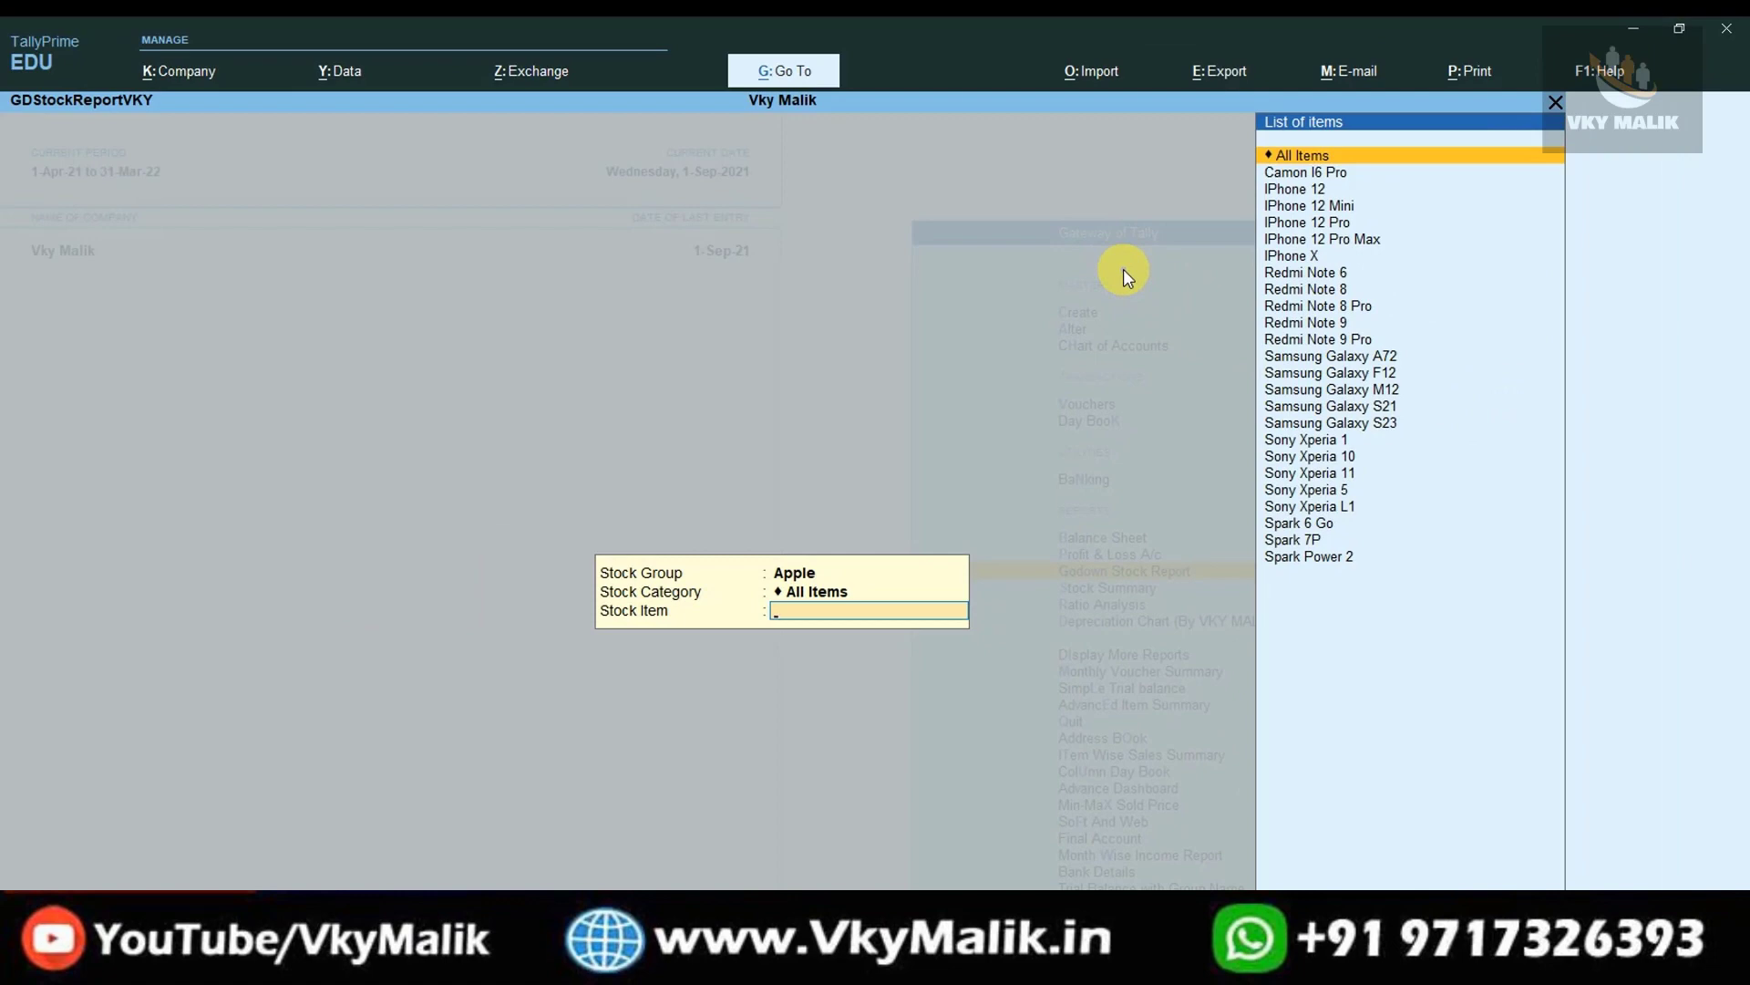
key("Return")
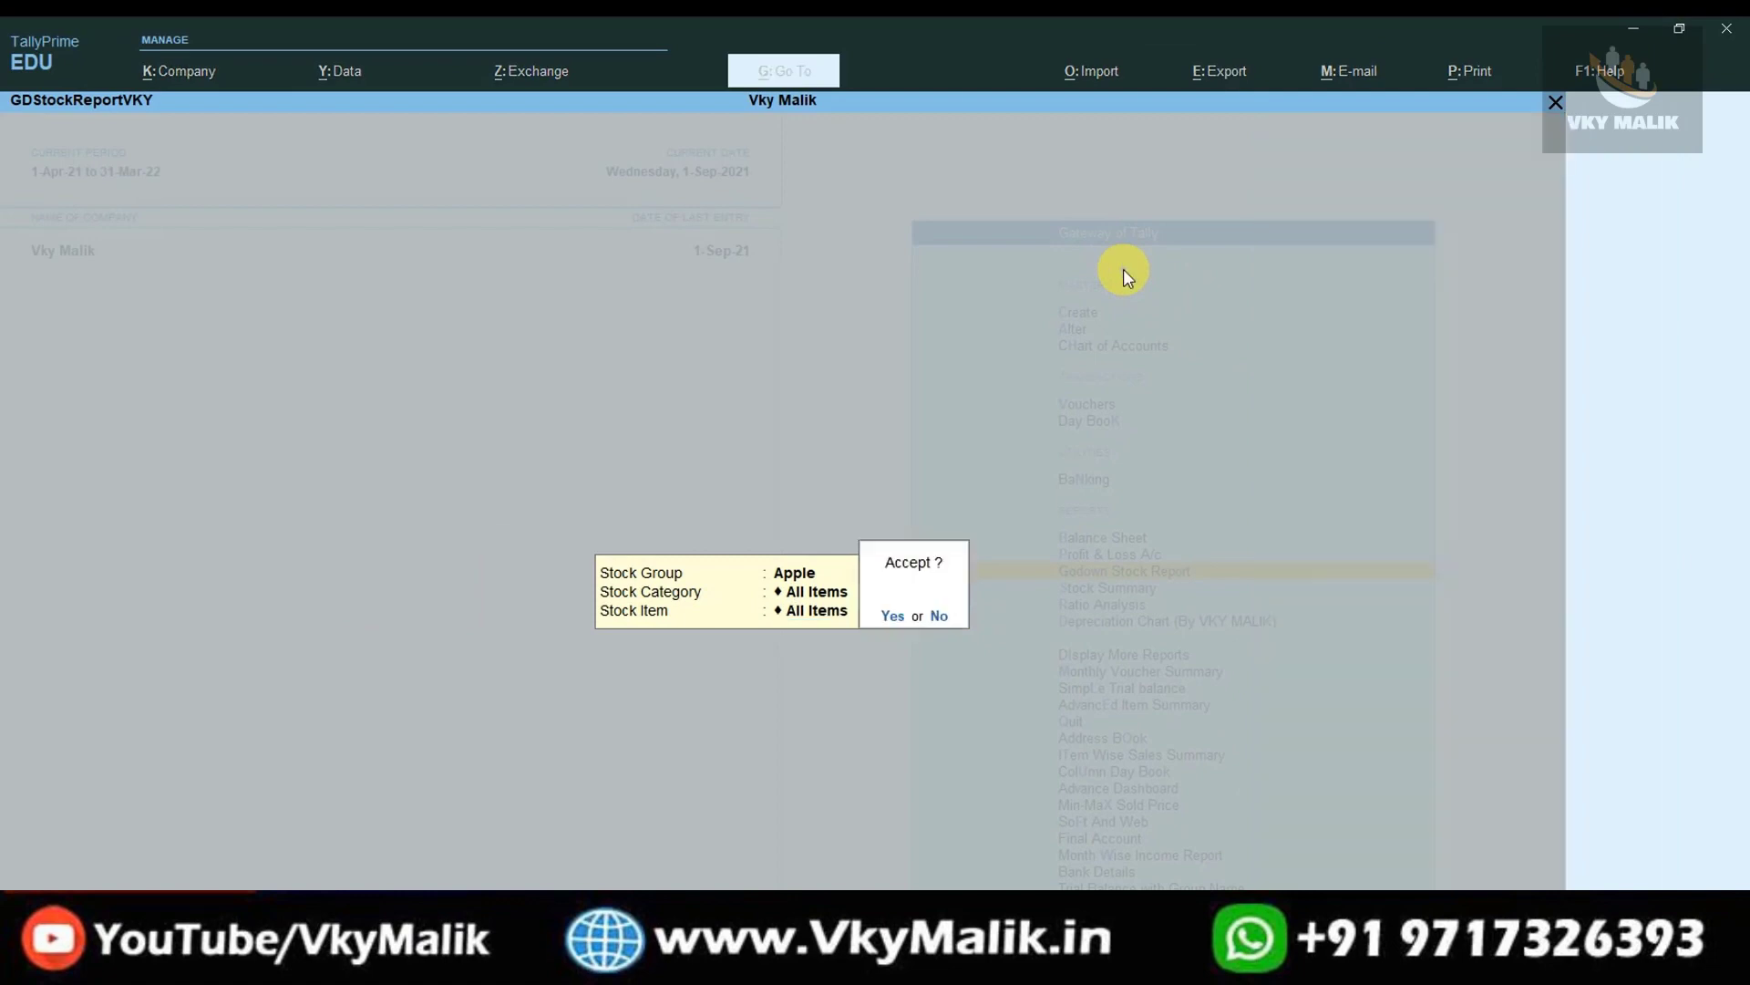
key("Return")
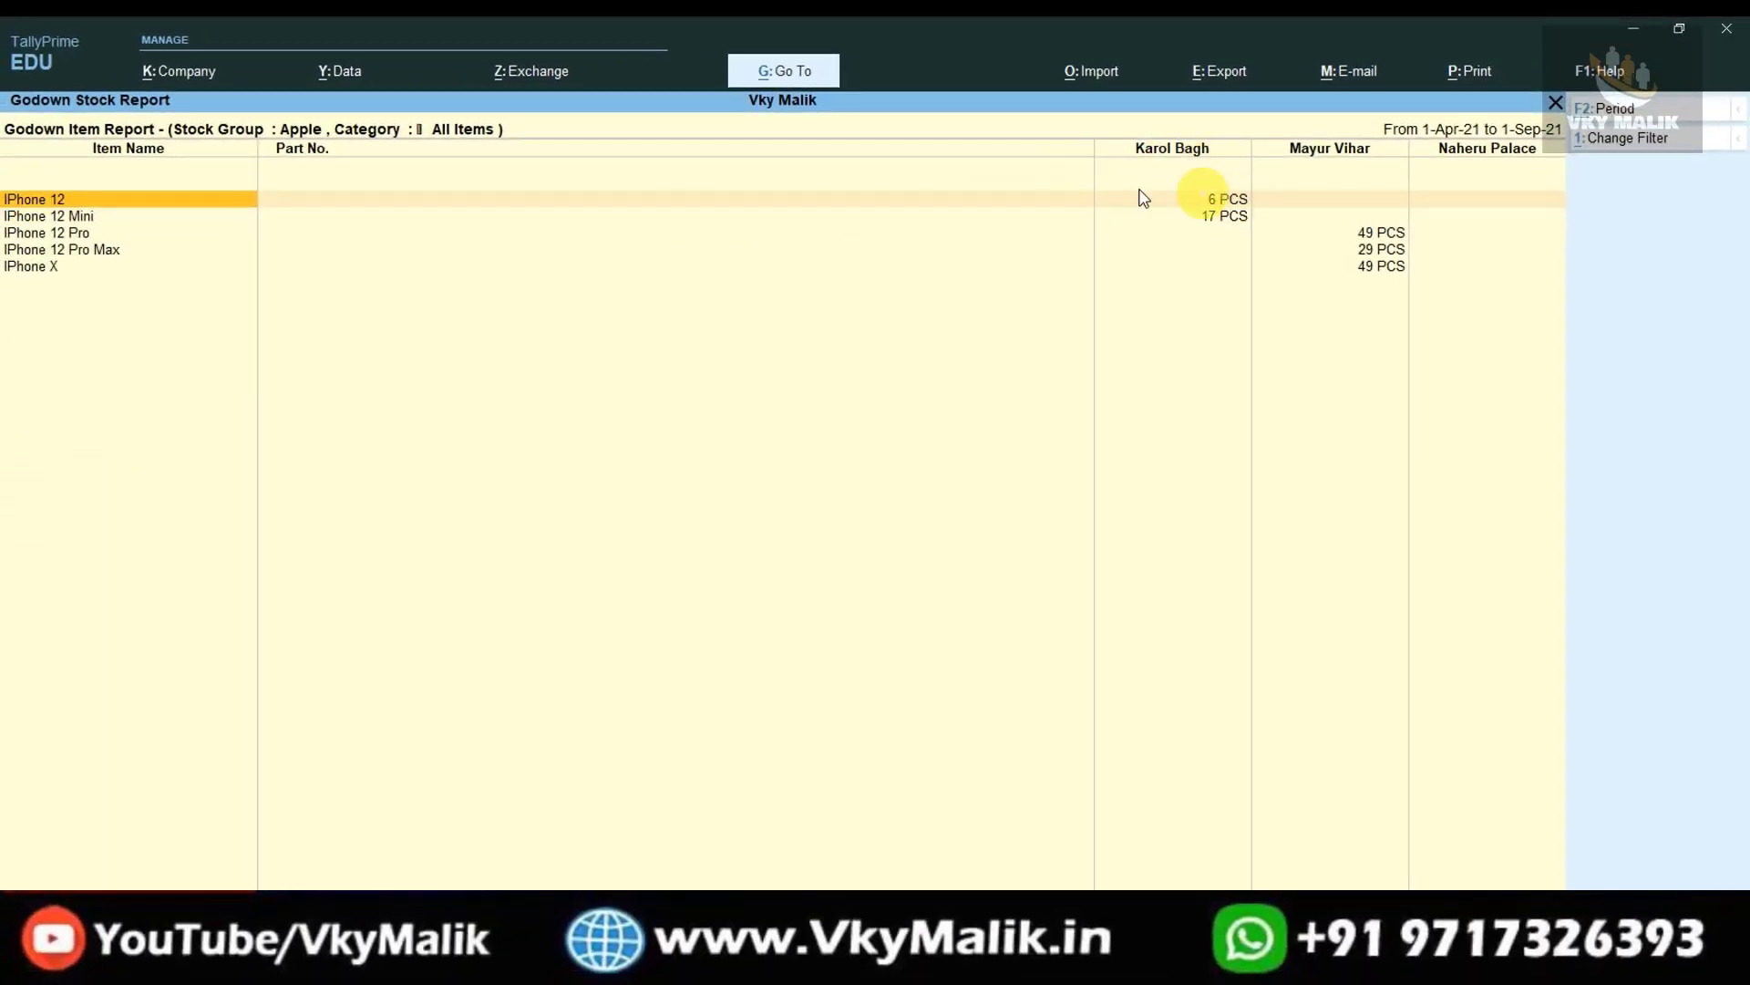
Step: Examine the Apple phone quantities held in each godown, including the iPhone 12 Mini and 12 Pro rows, and close the report
left_click(1243, 215)
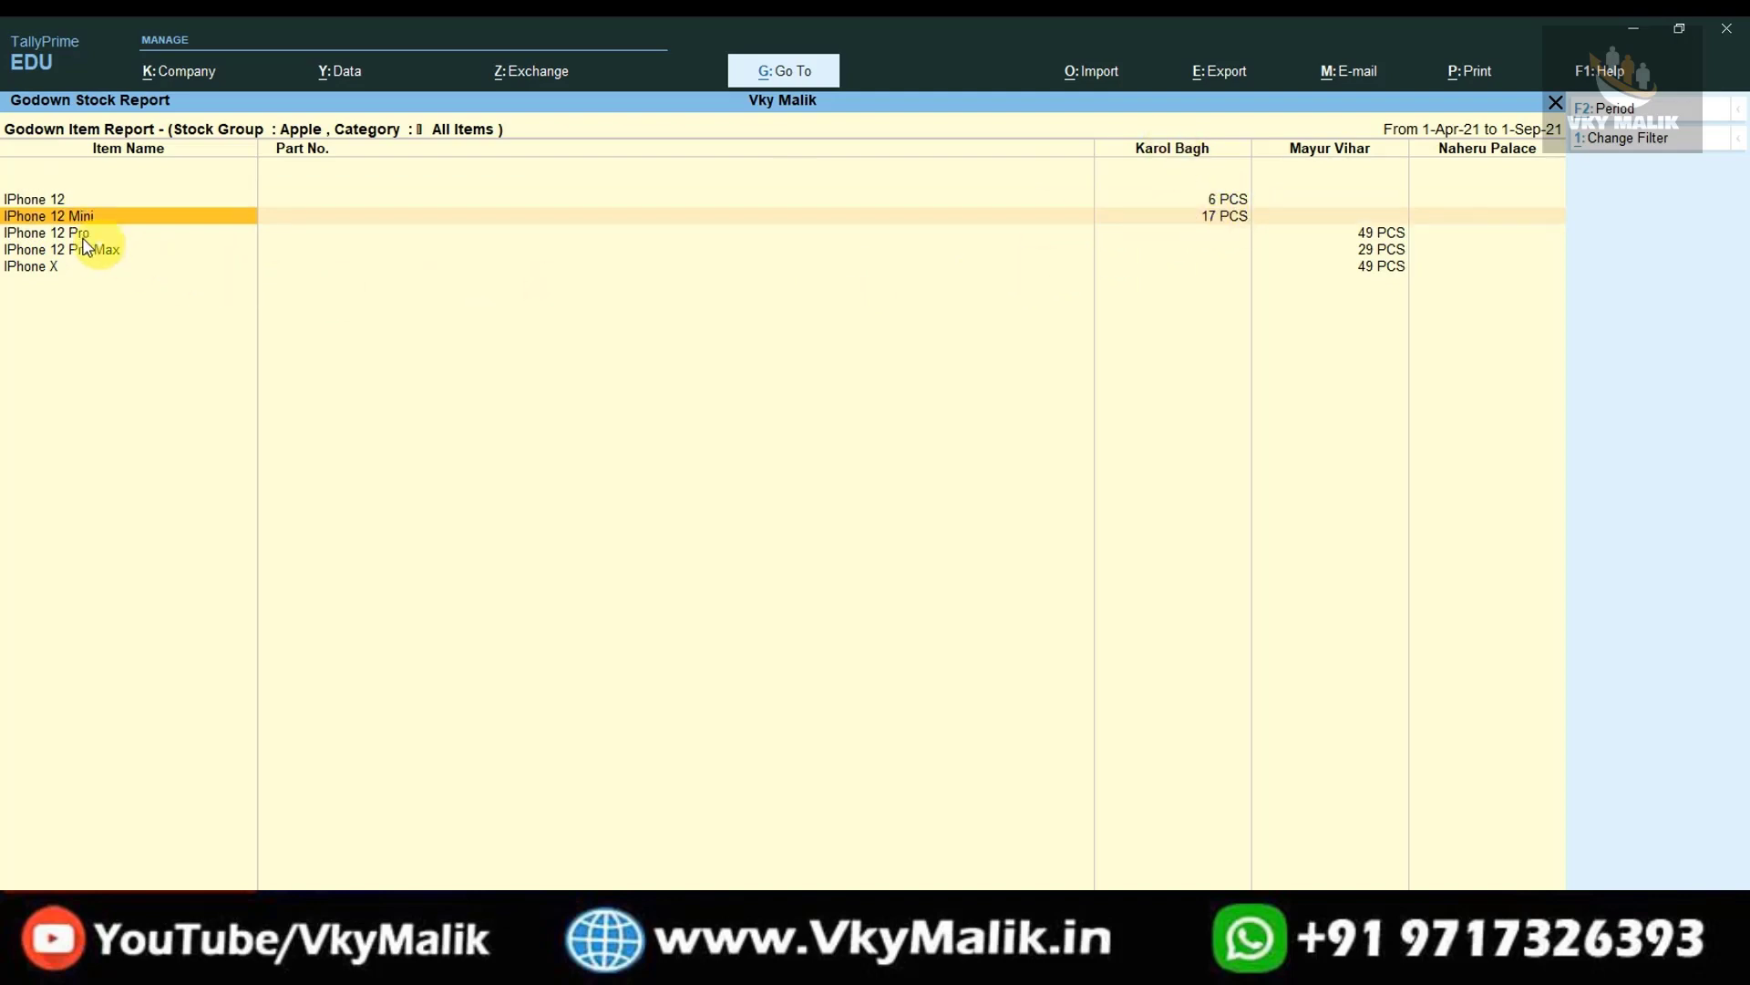
left_click(55, 237)
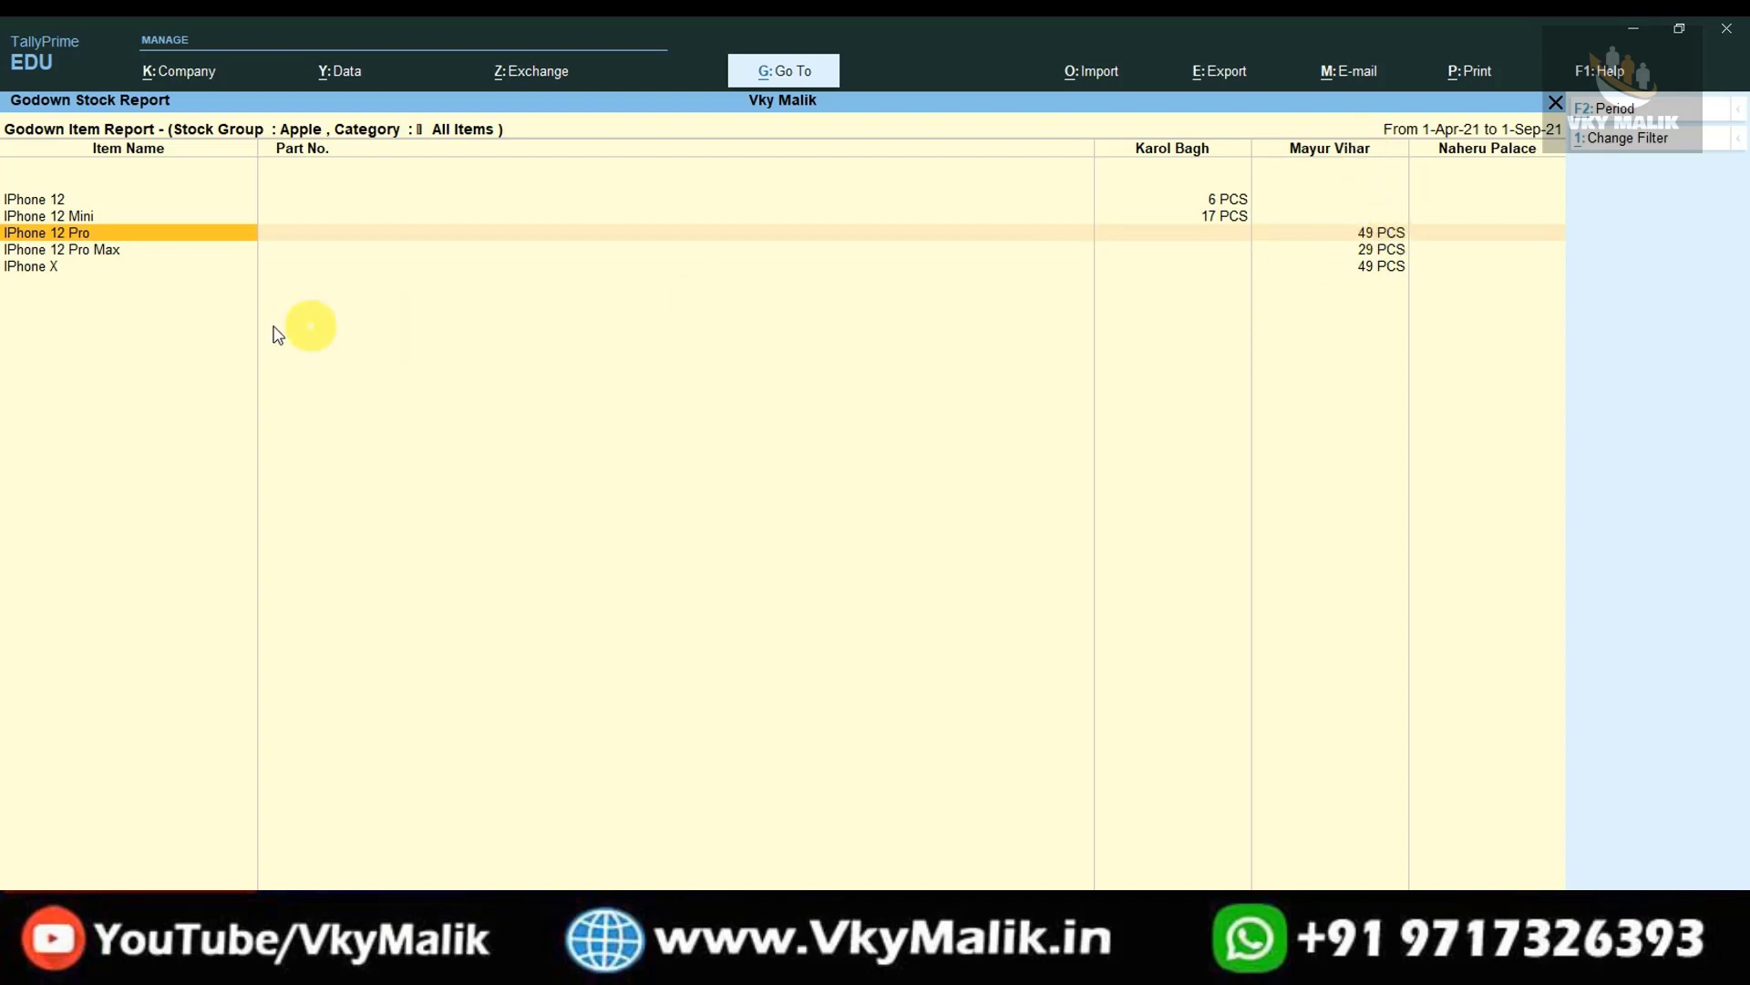
left_click(87, 264)
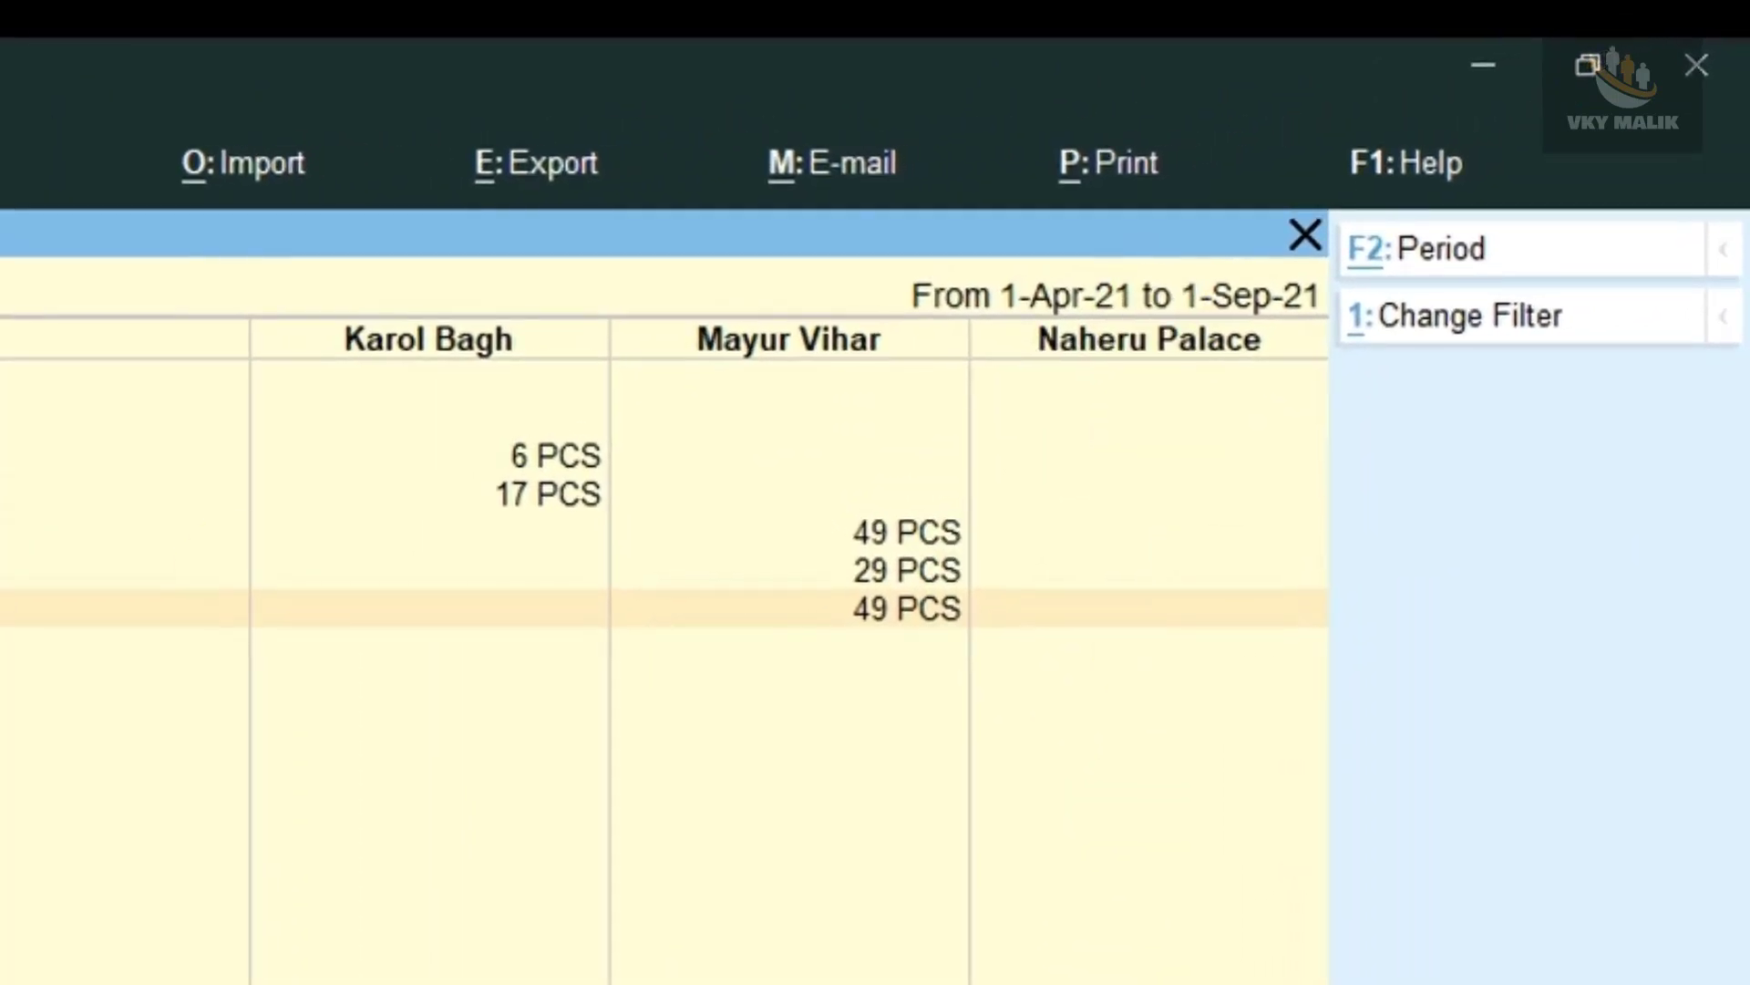
key("Escape")
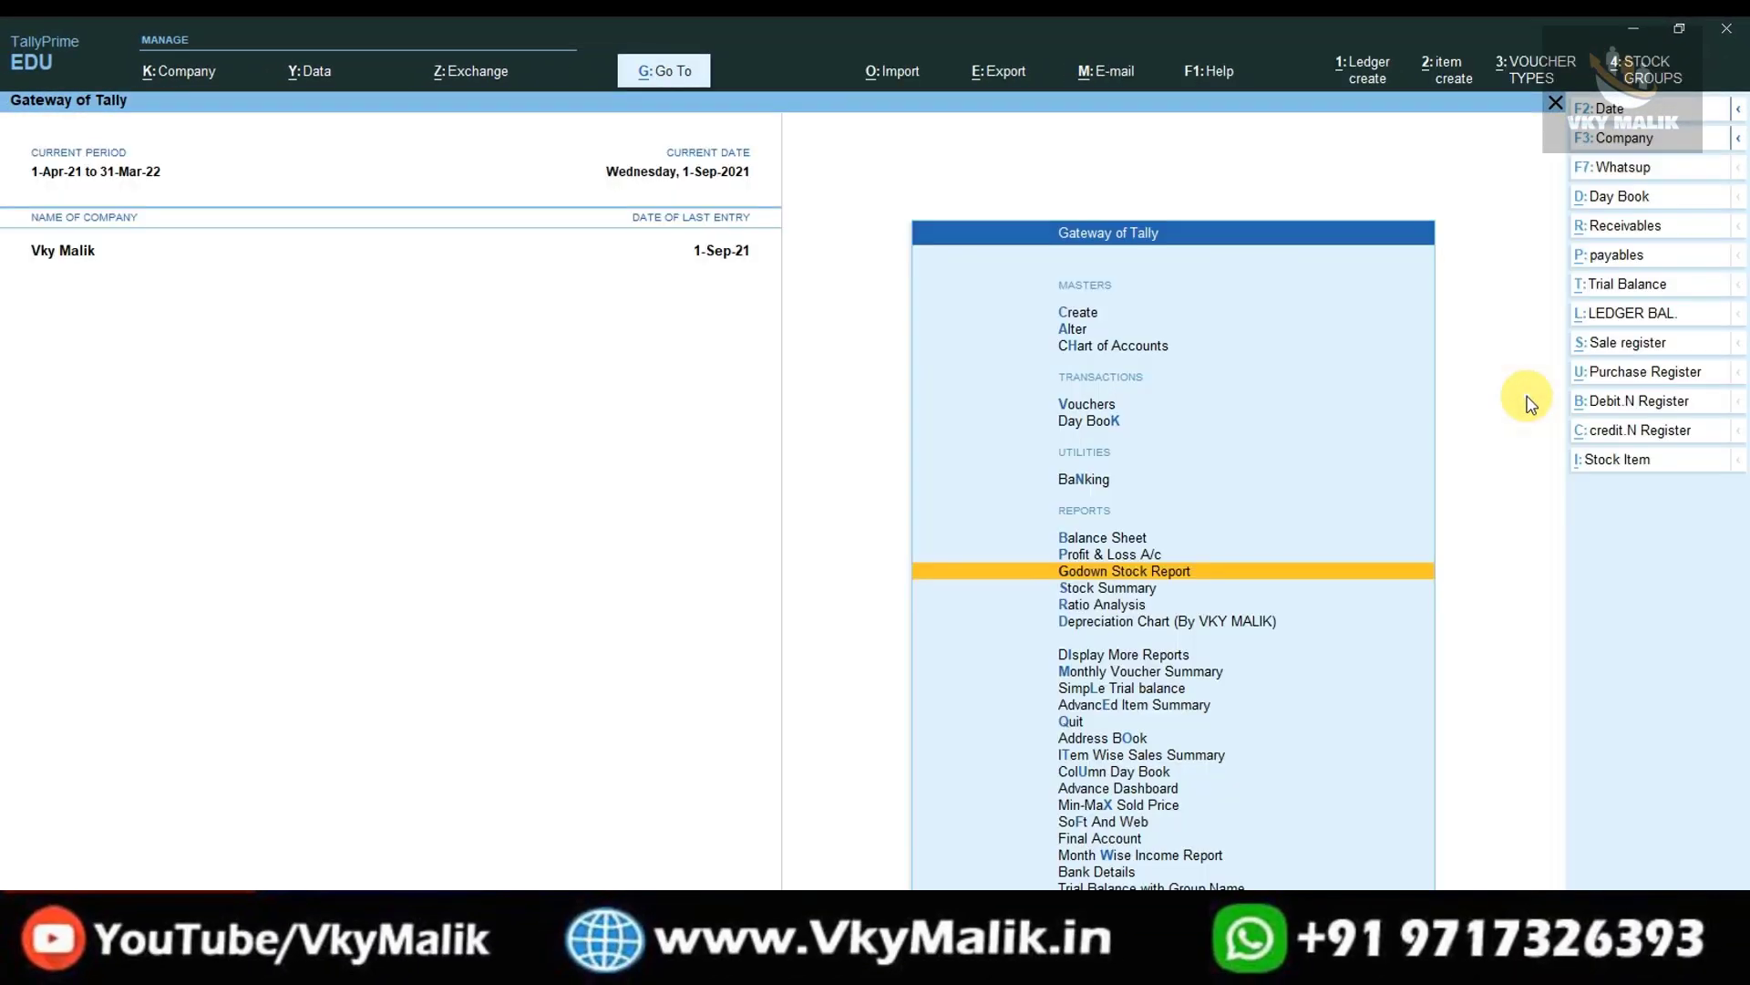
Step: Generate the Godown Stock Report for the Samsung stock group with all categories and all items
key("Return")
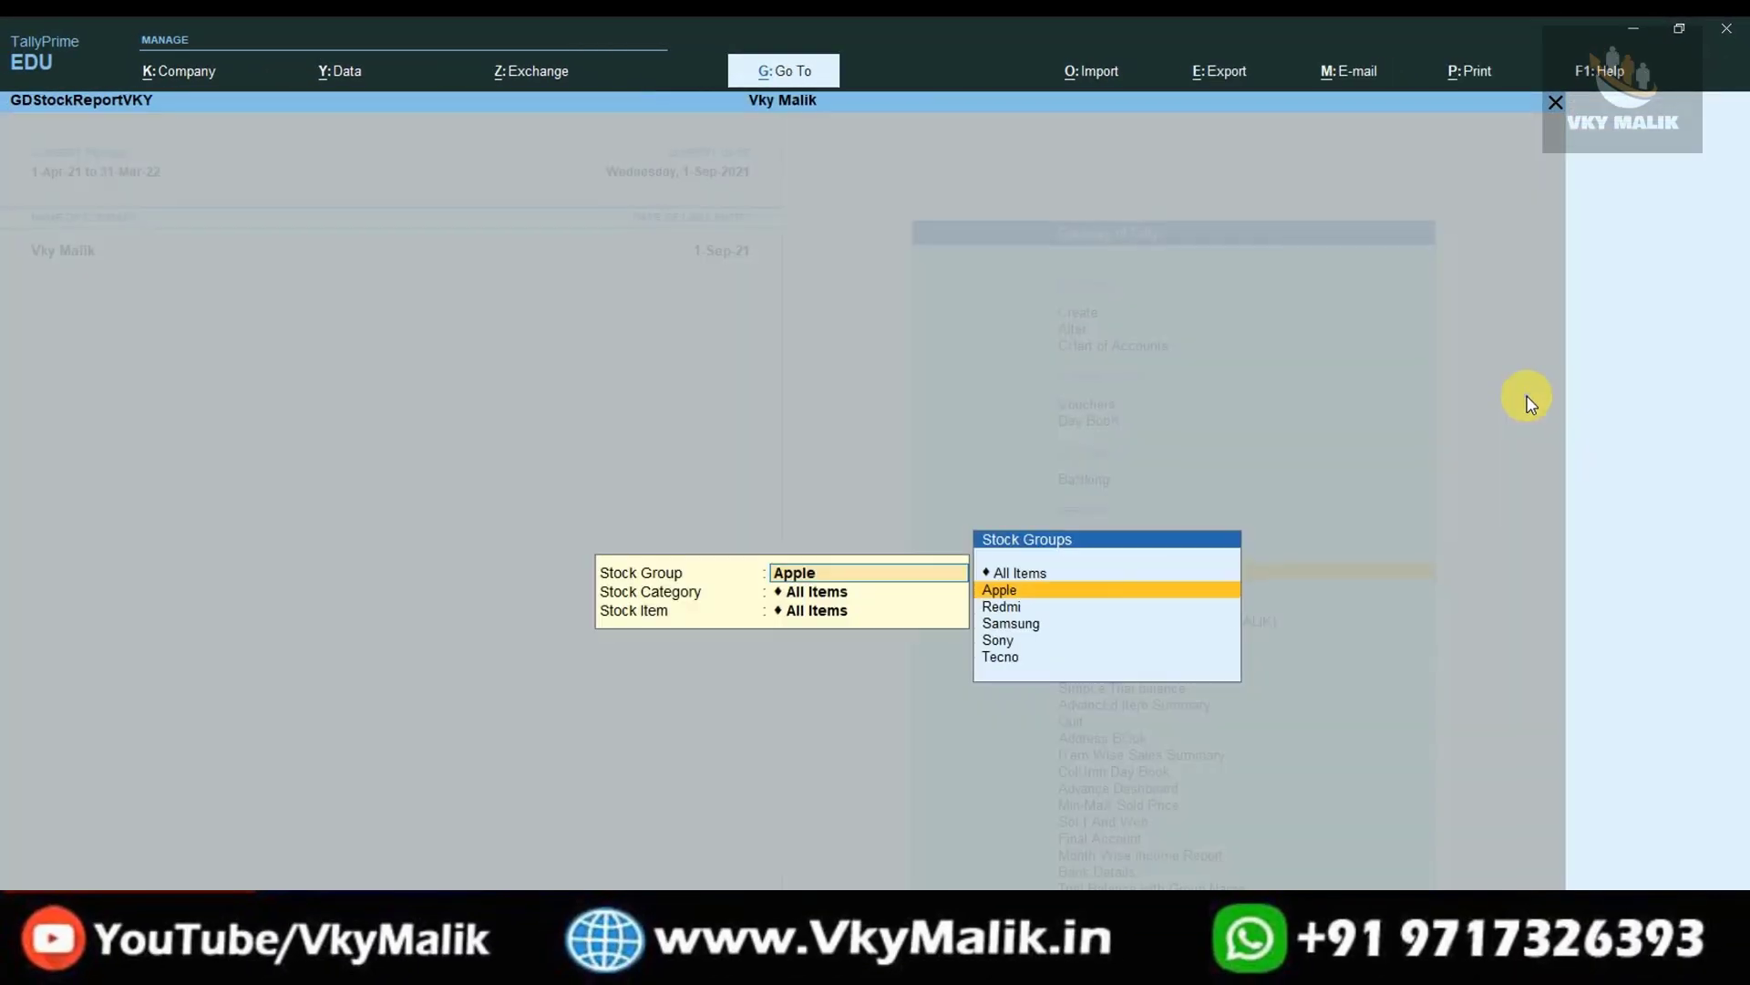
key("Down")
key("Down")
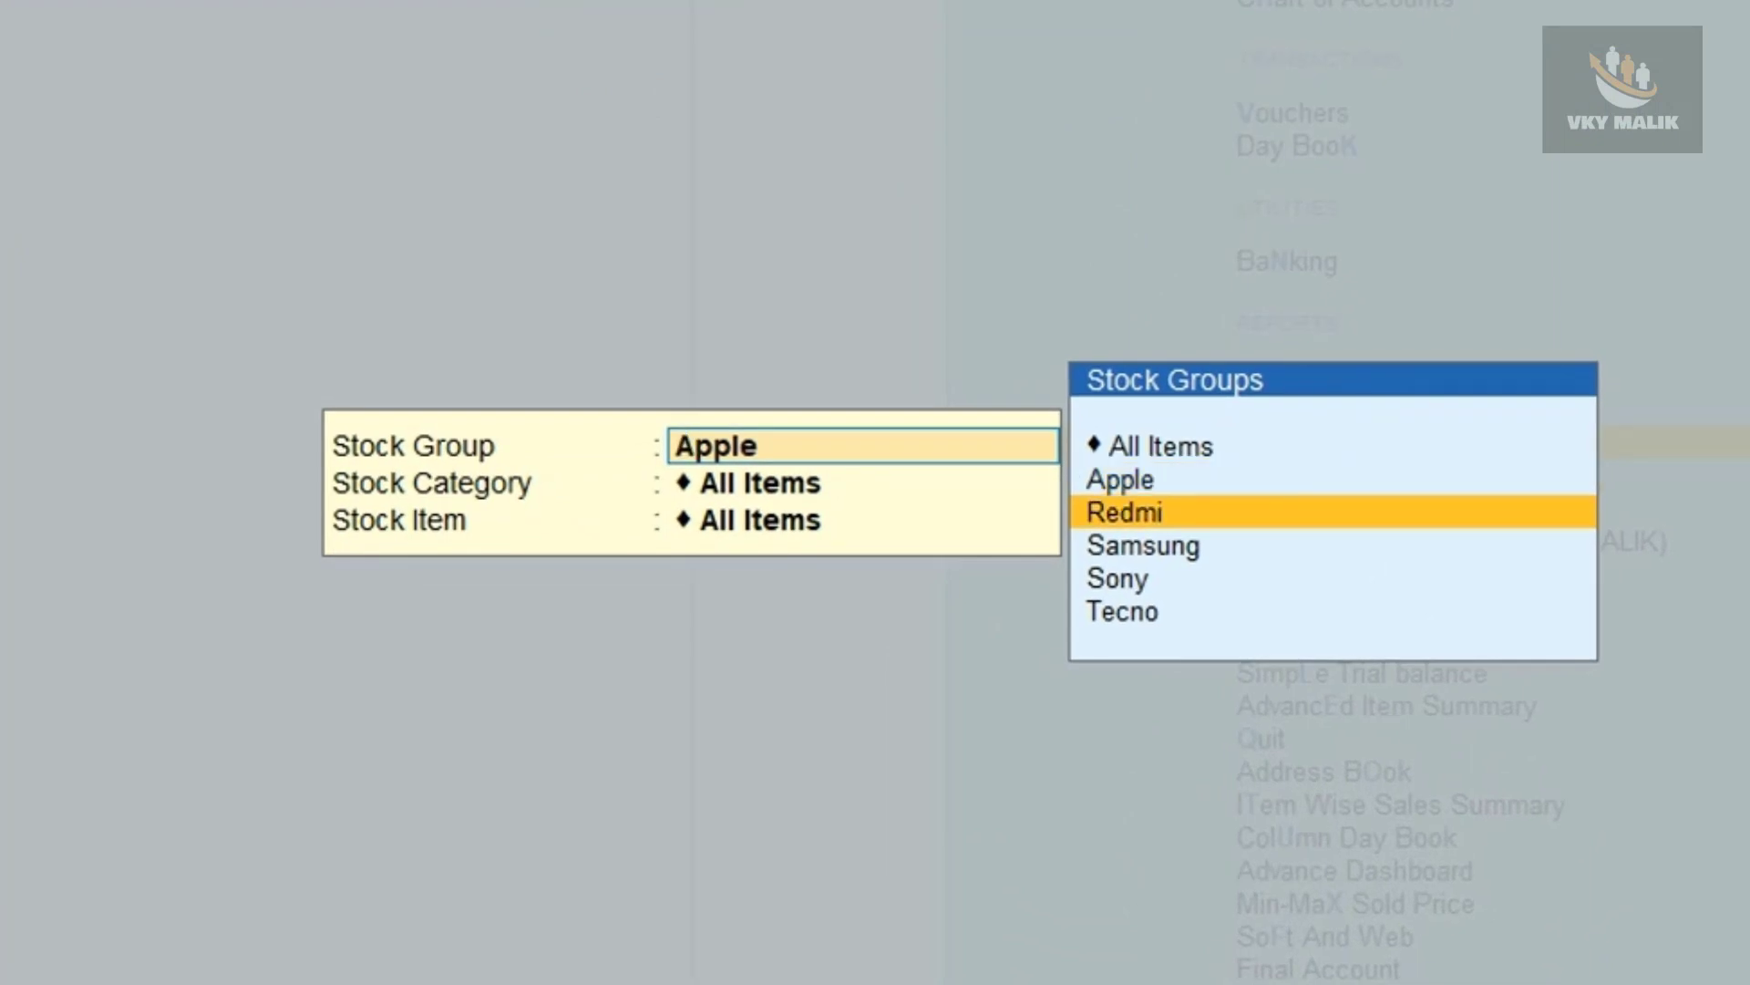
key("Return")
key("Return")
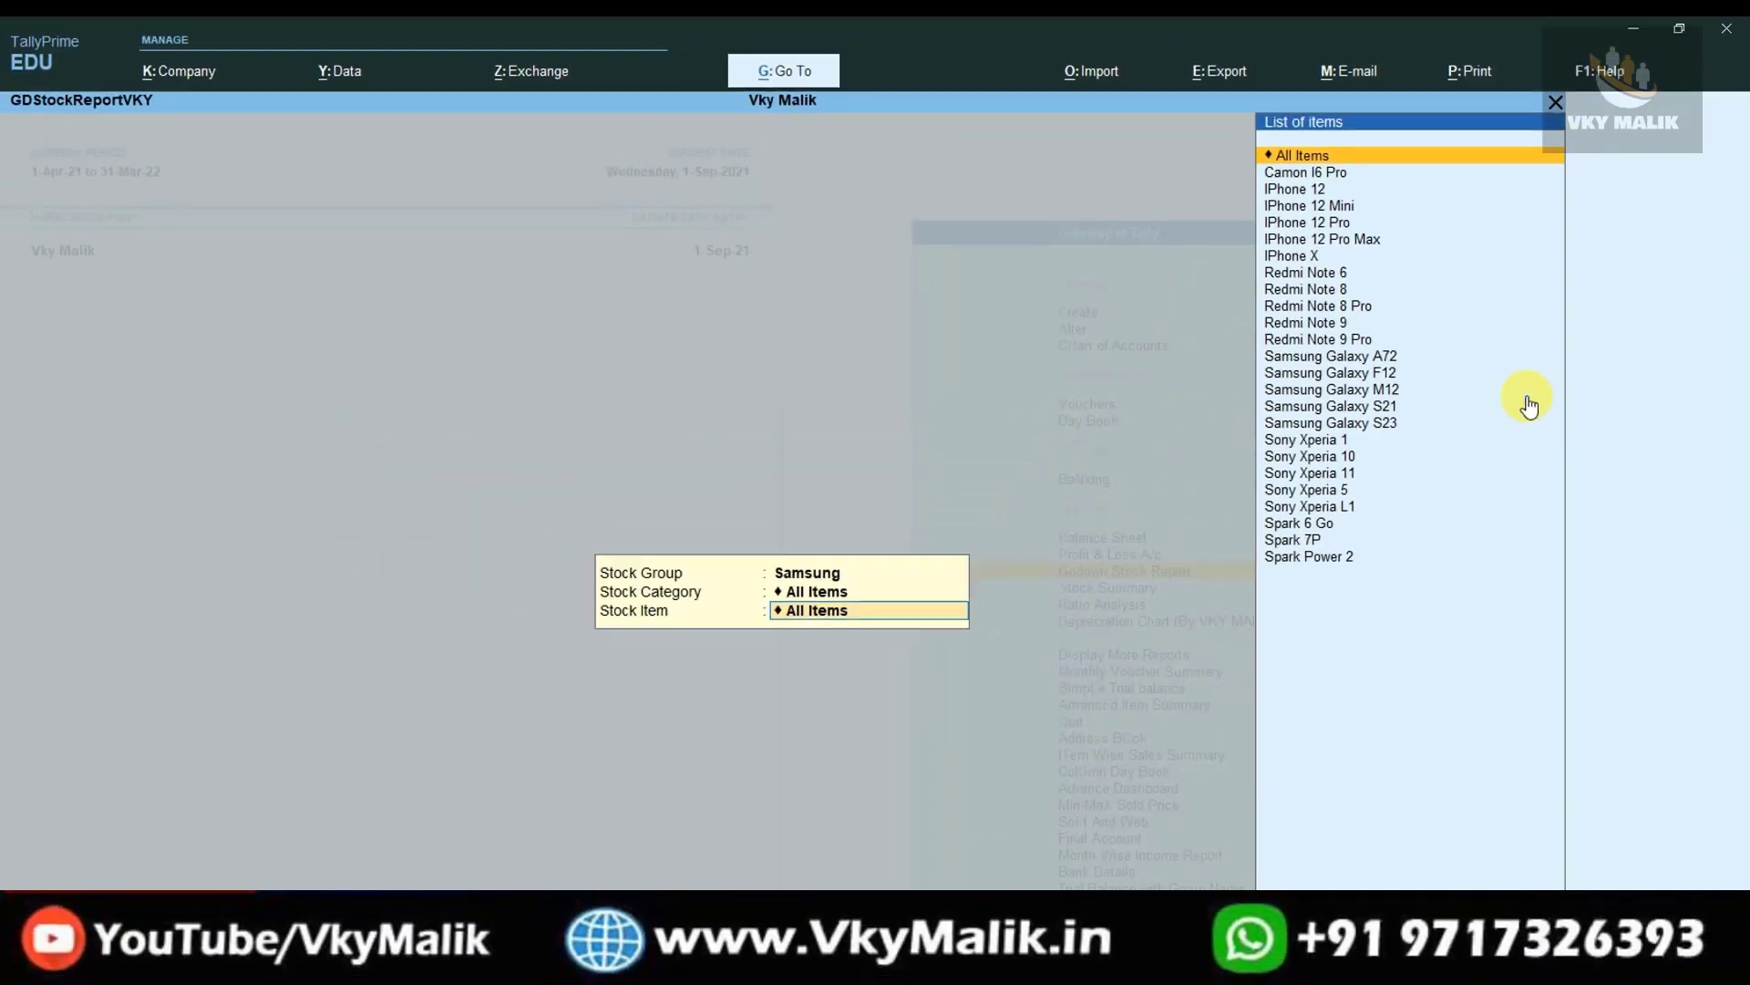
key("Return")
key("Return")
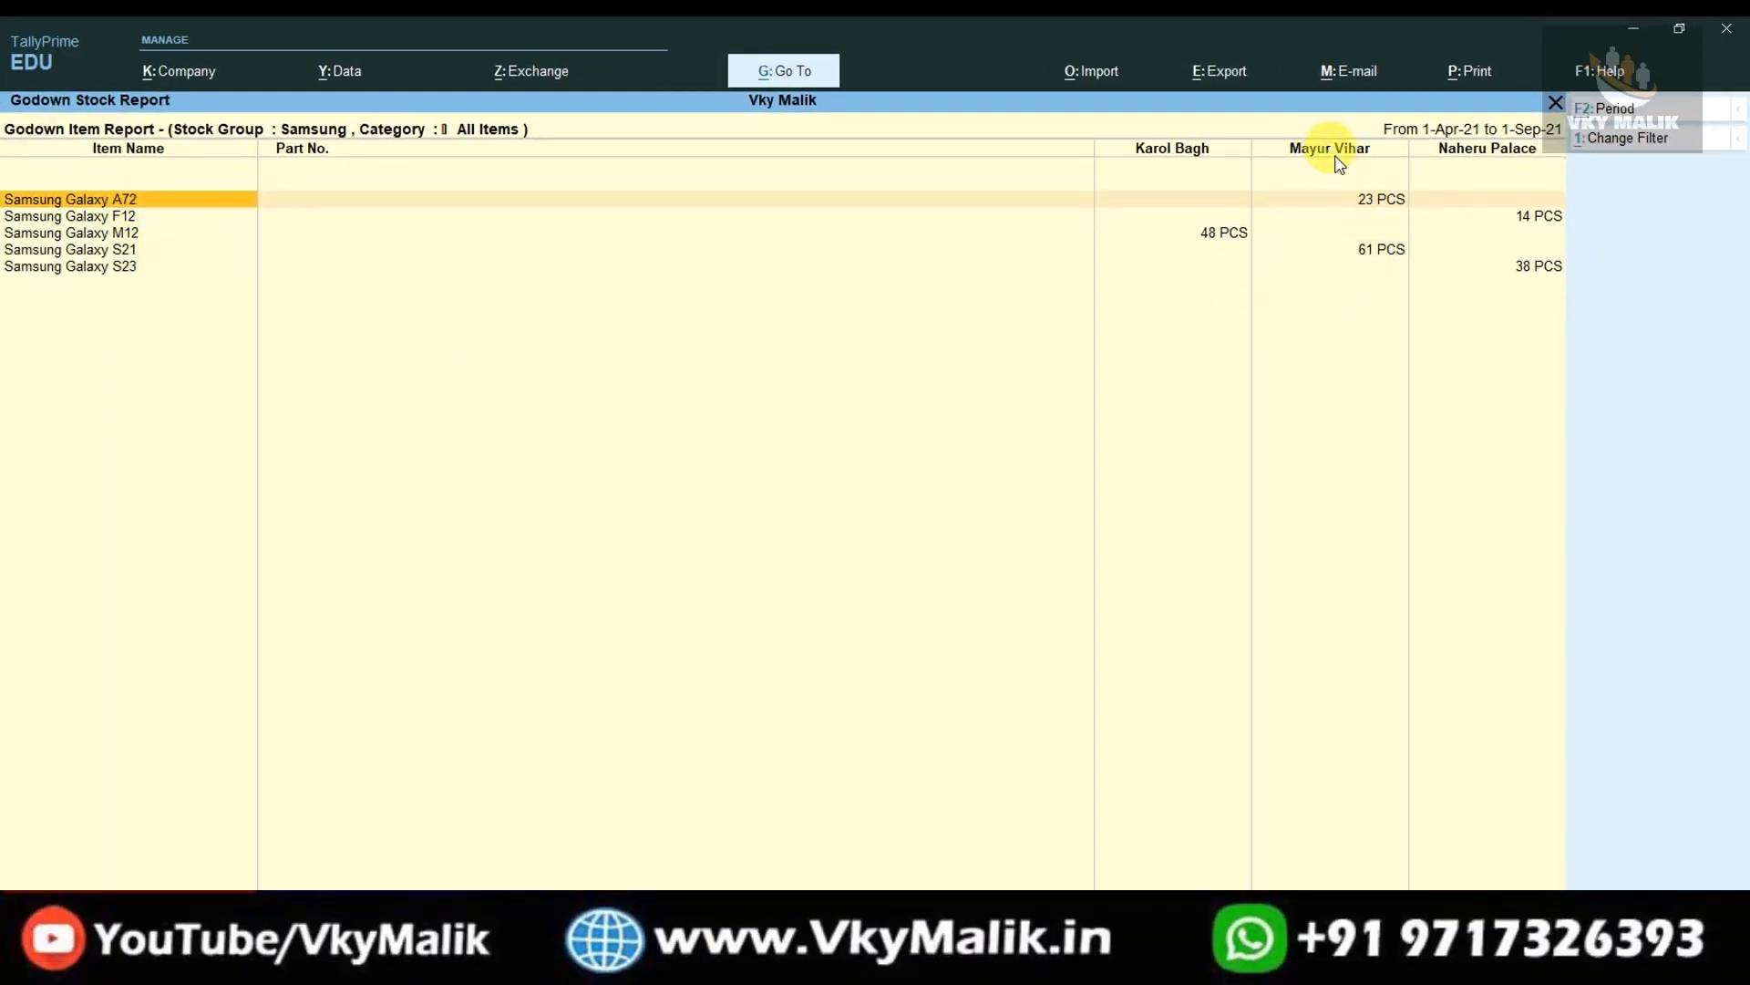
Step: Preview the print layout of the Samsung godown report, and close both the preview and the report
left_click(13, 221)
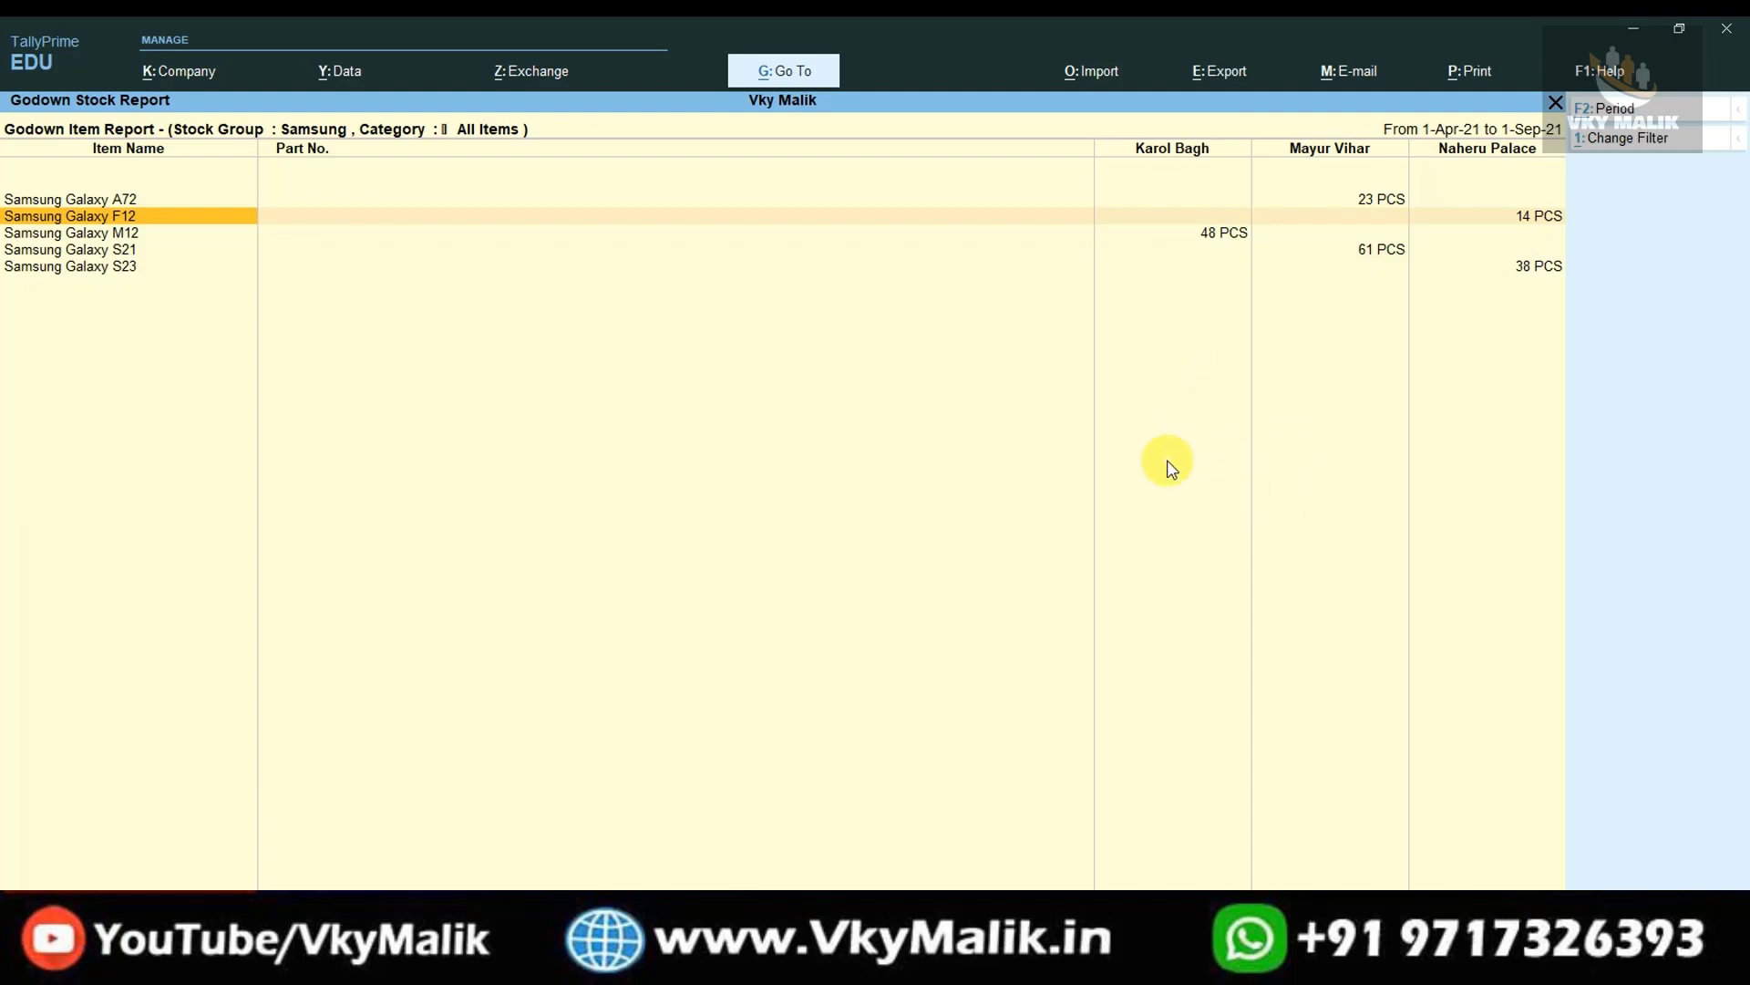
key("alt+p")
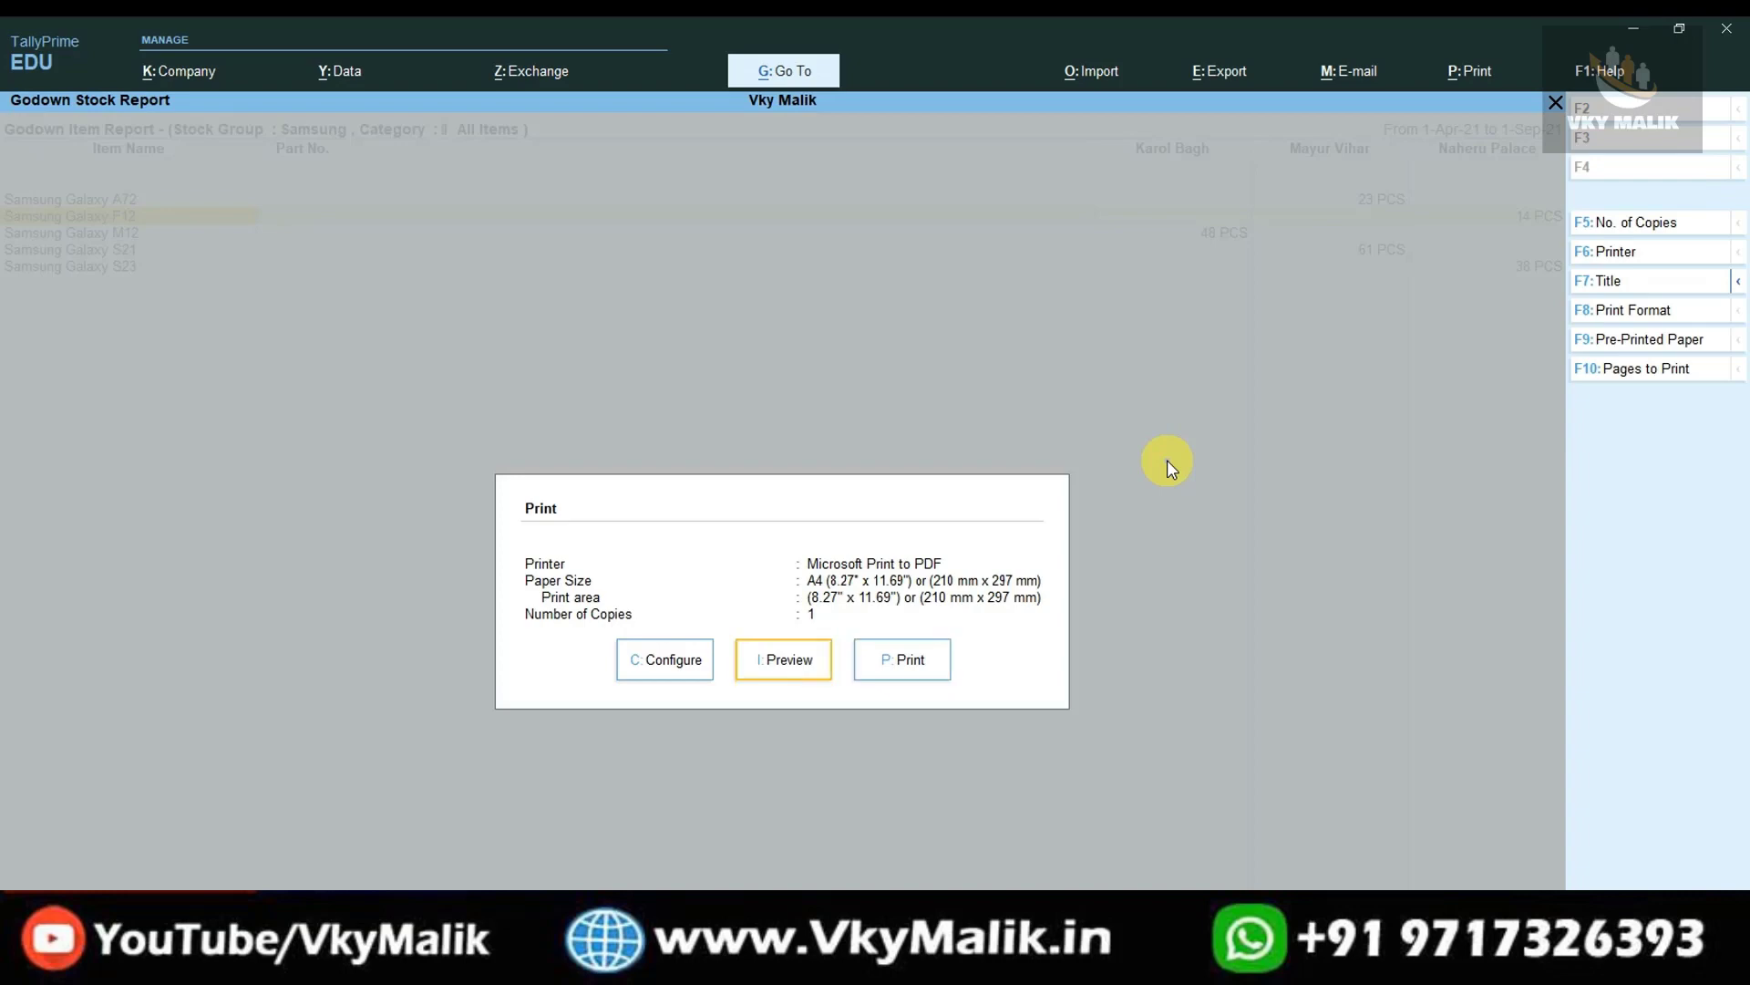
key("i")
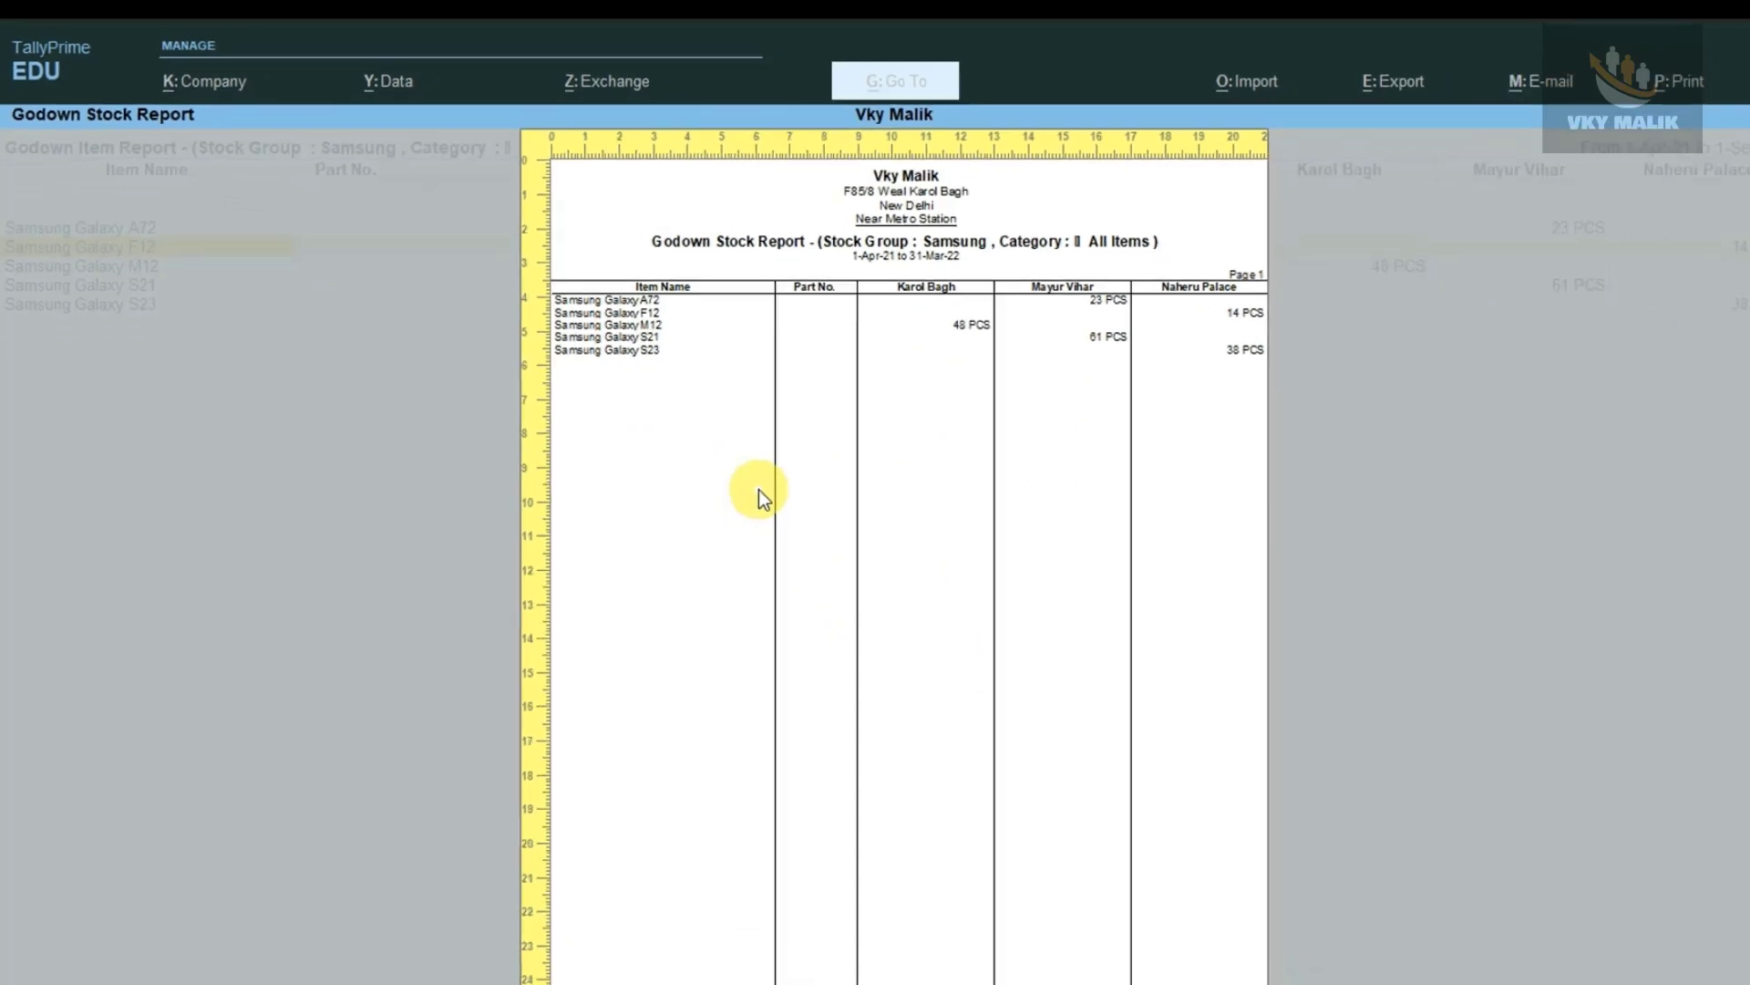
key("Escape")
key("Escape")
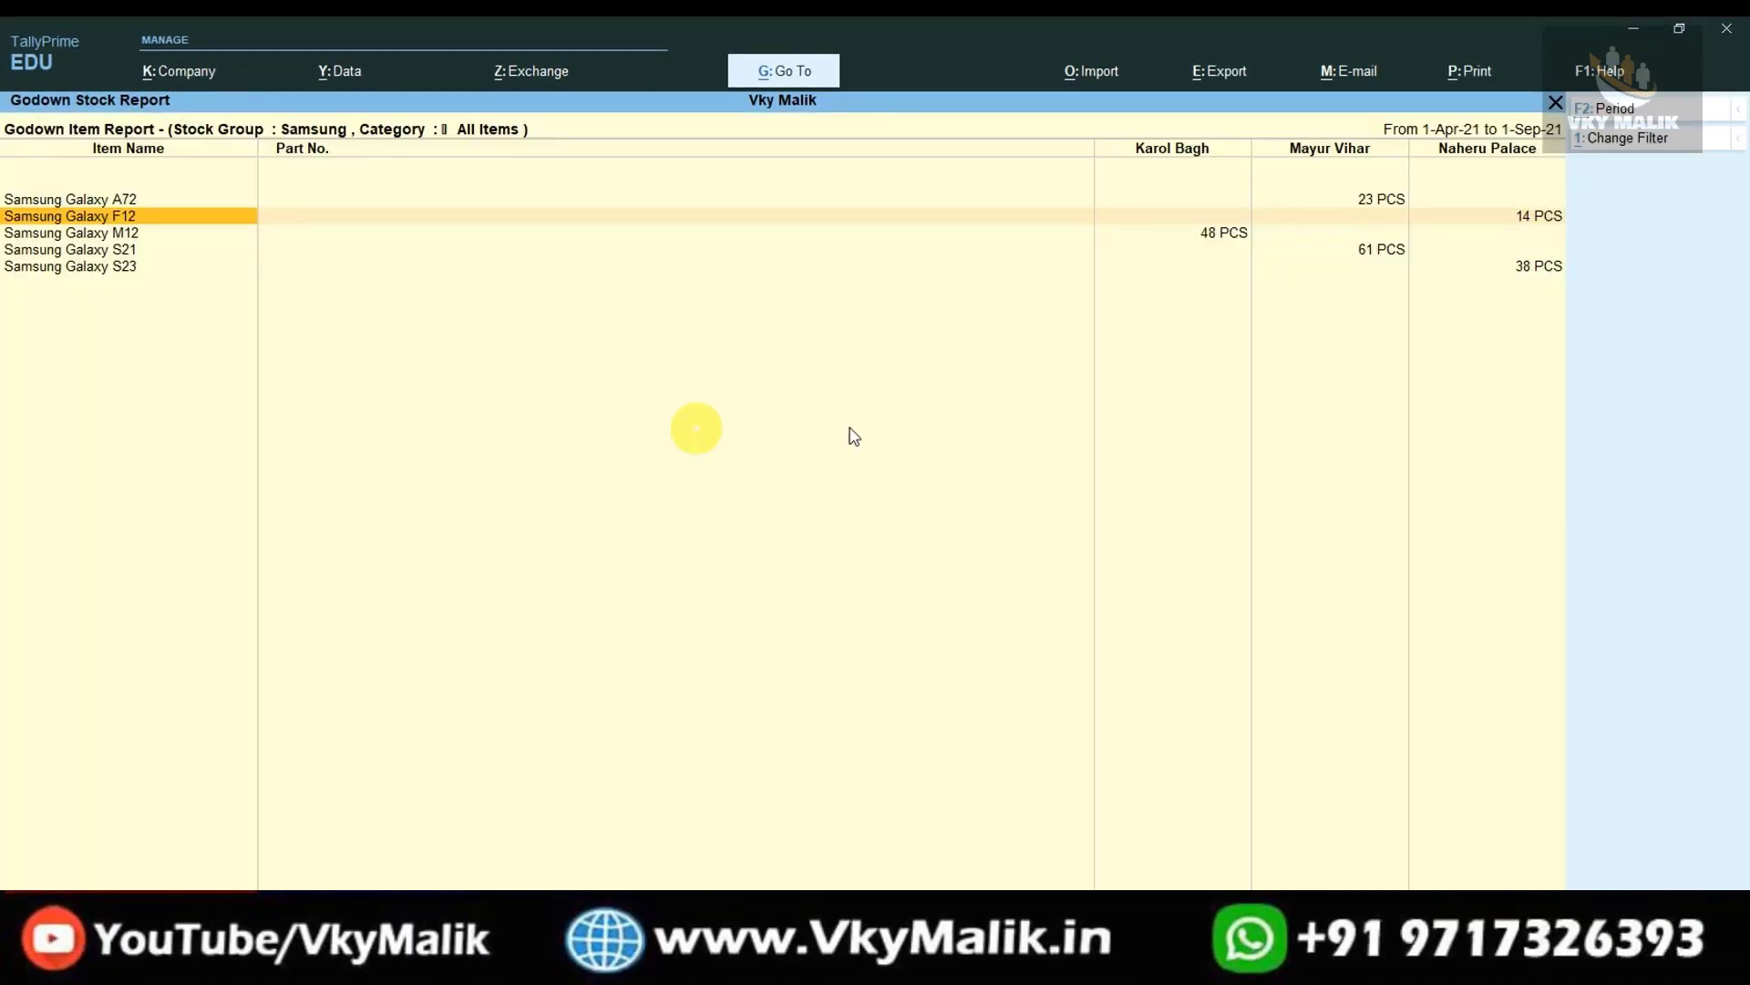
key("Escape")
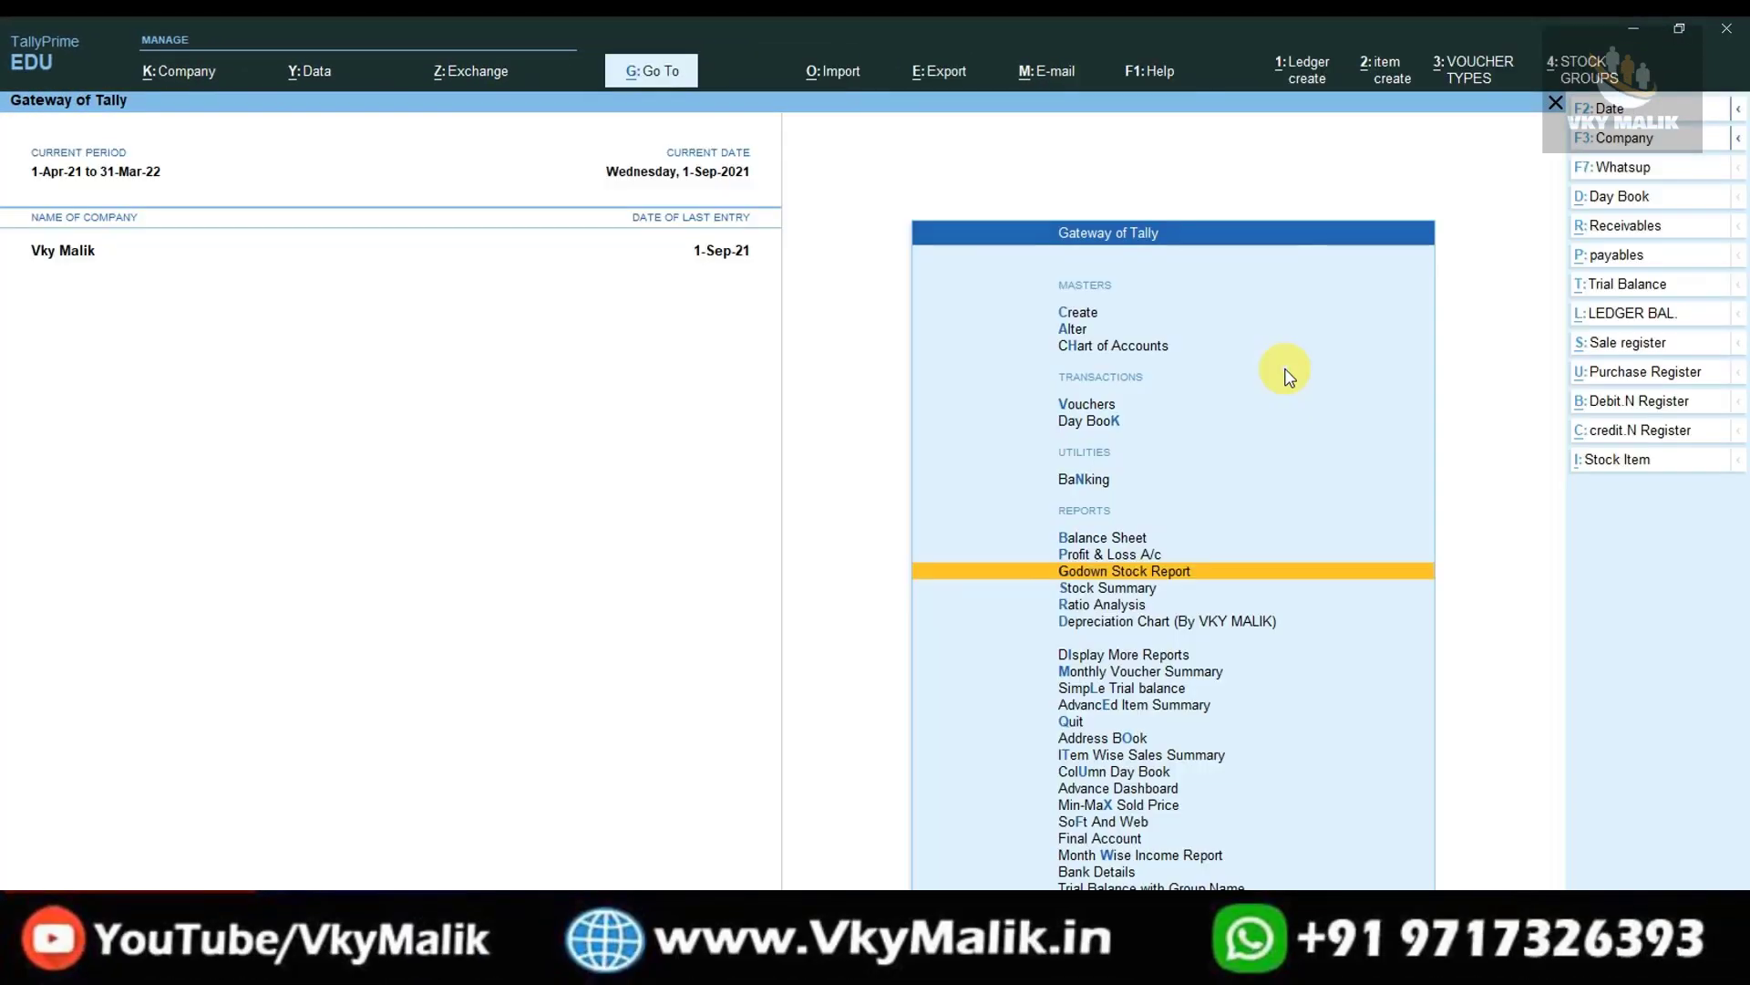
Step: Generate the Godown Stock Report with stock group, category and item all set to All Items
key("Return")
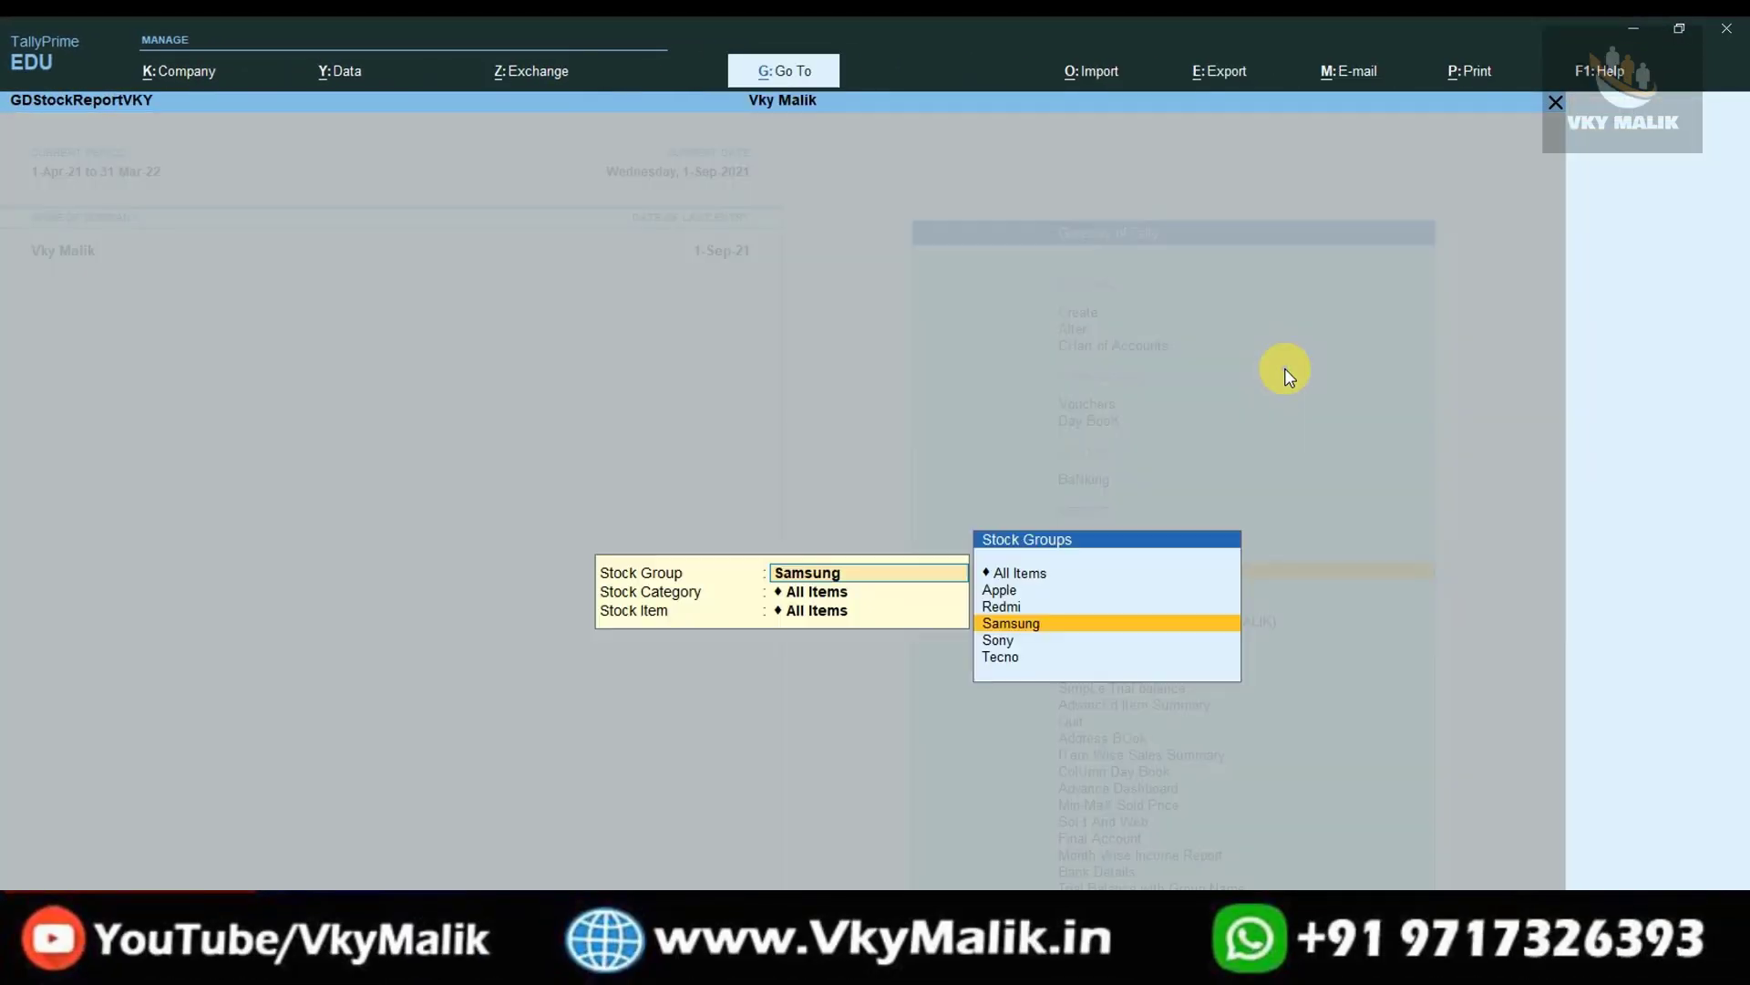
key("Up")
key("Up")
key("Up")
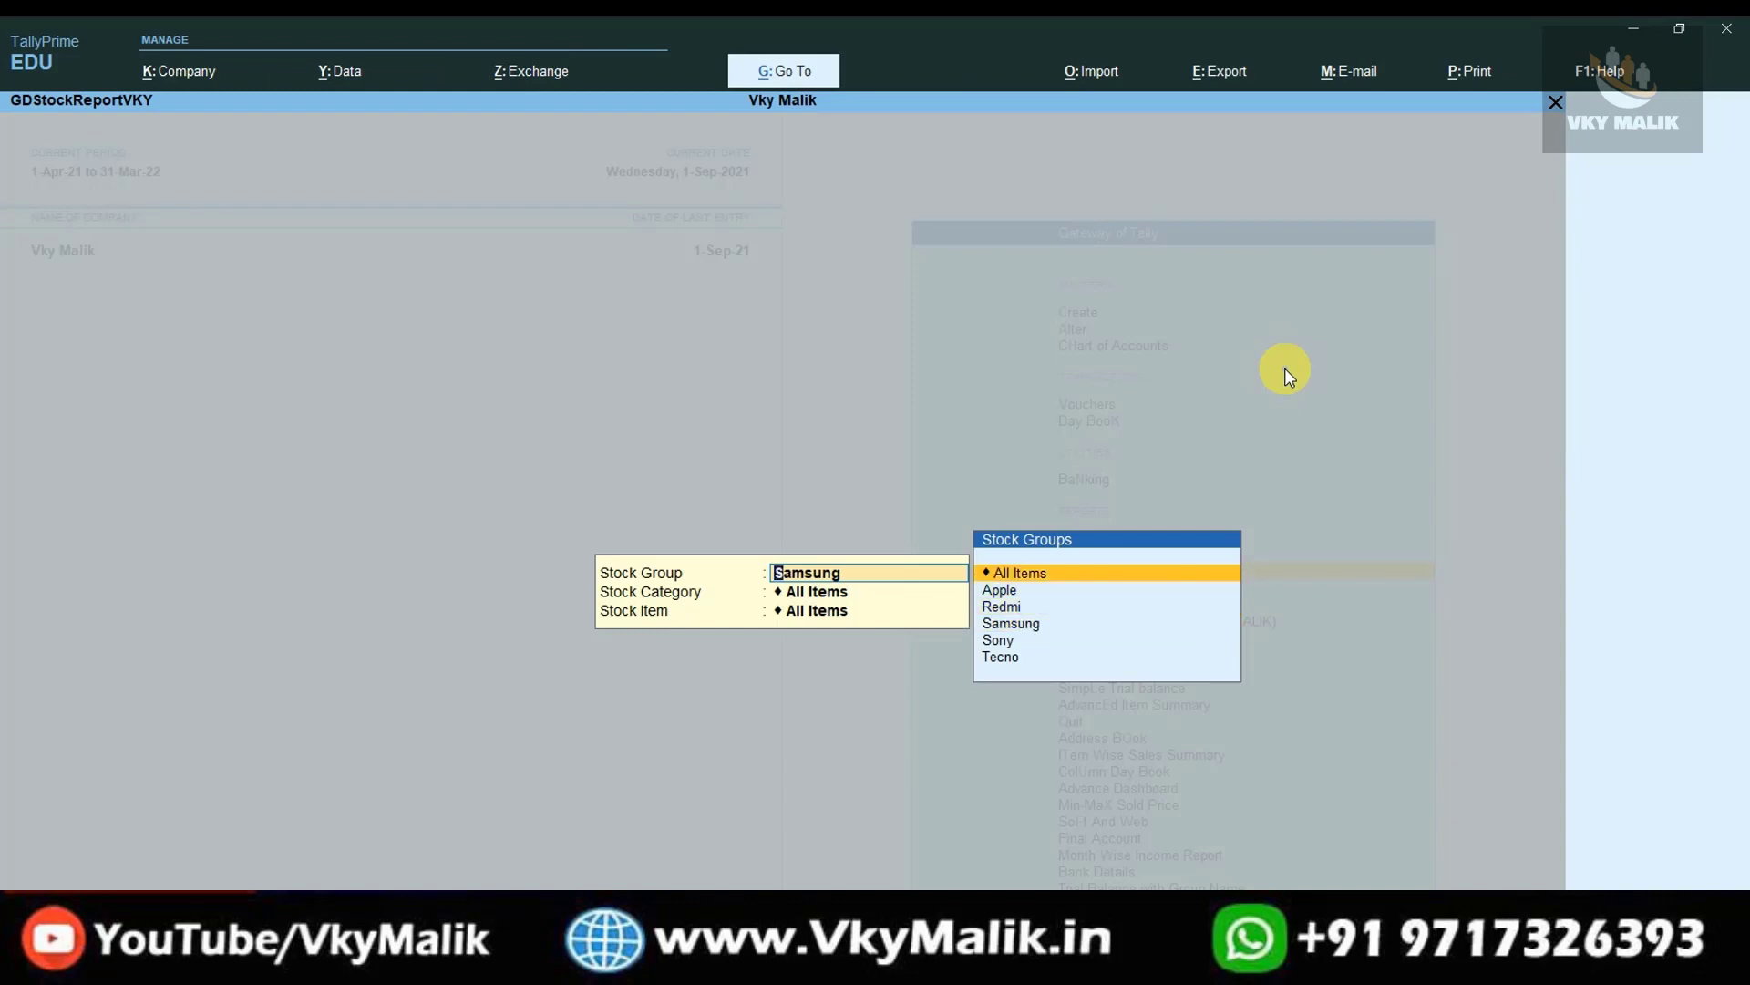
key("Return")
key("Return")
key("Return")
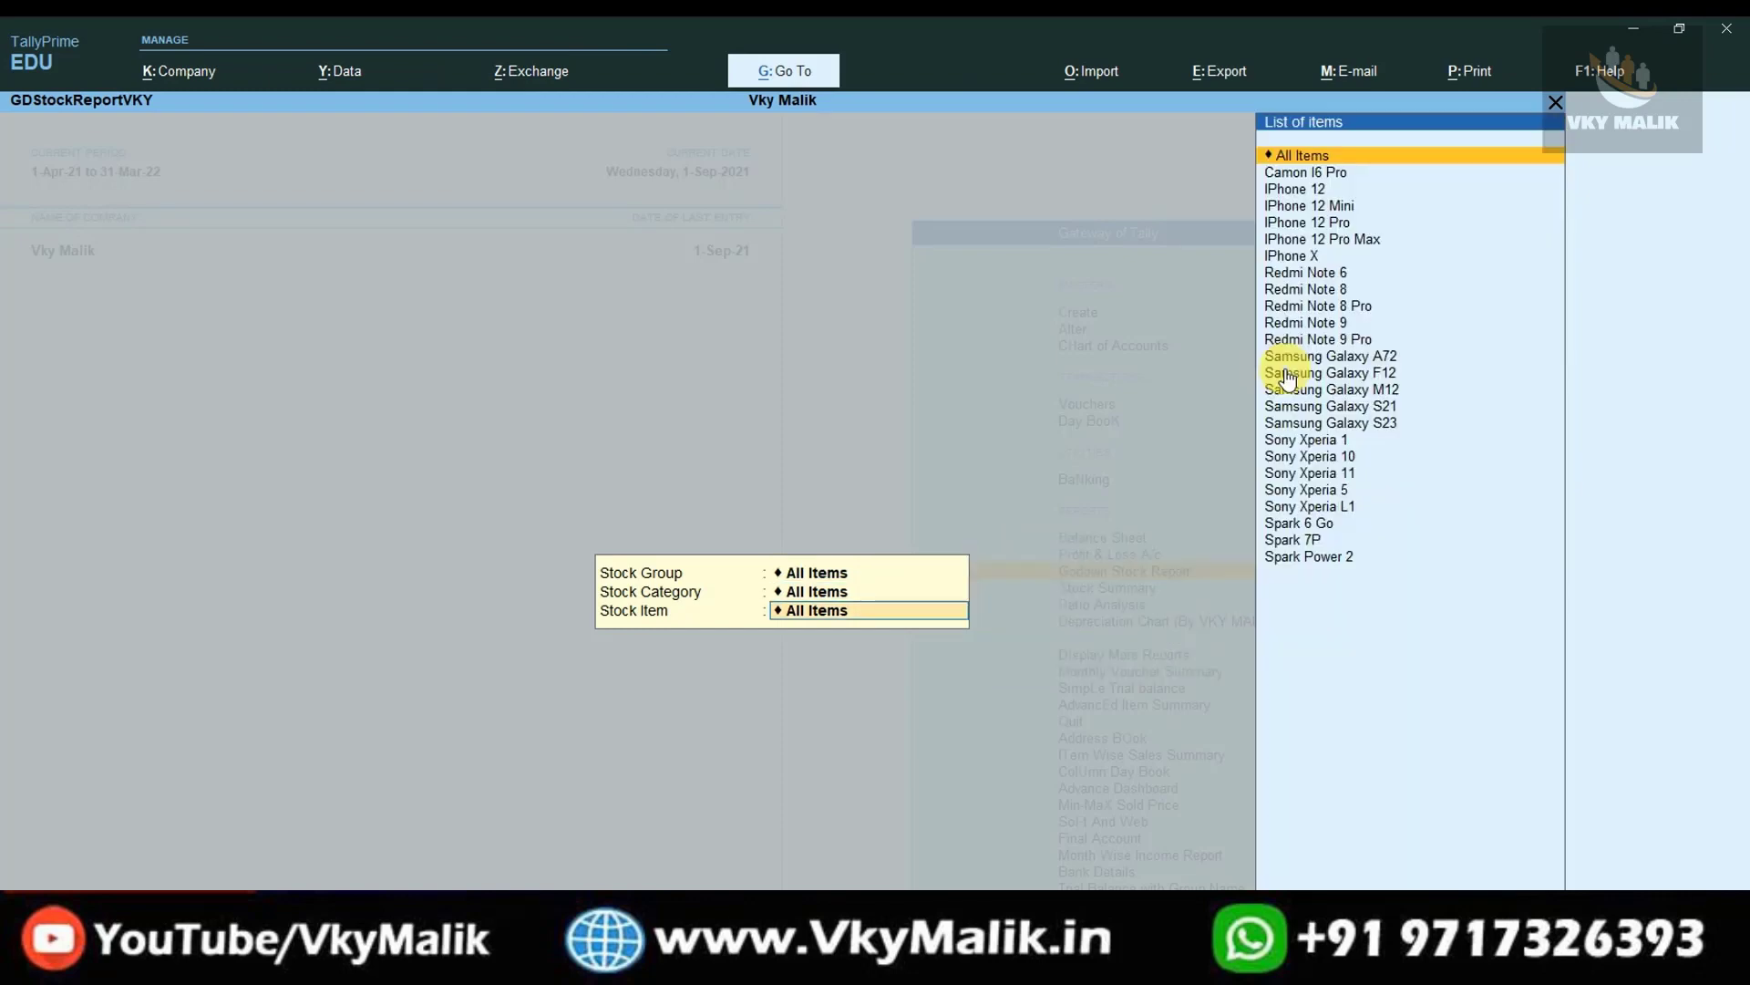
key("Return")
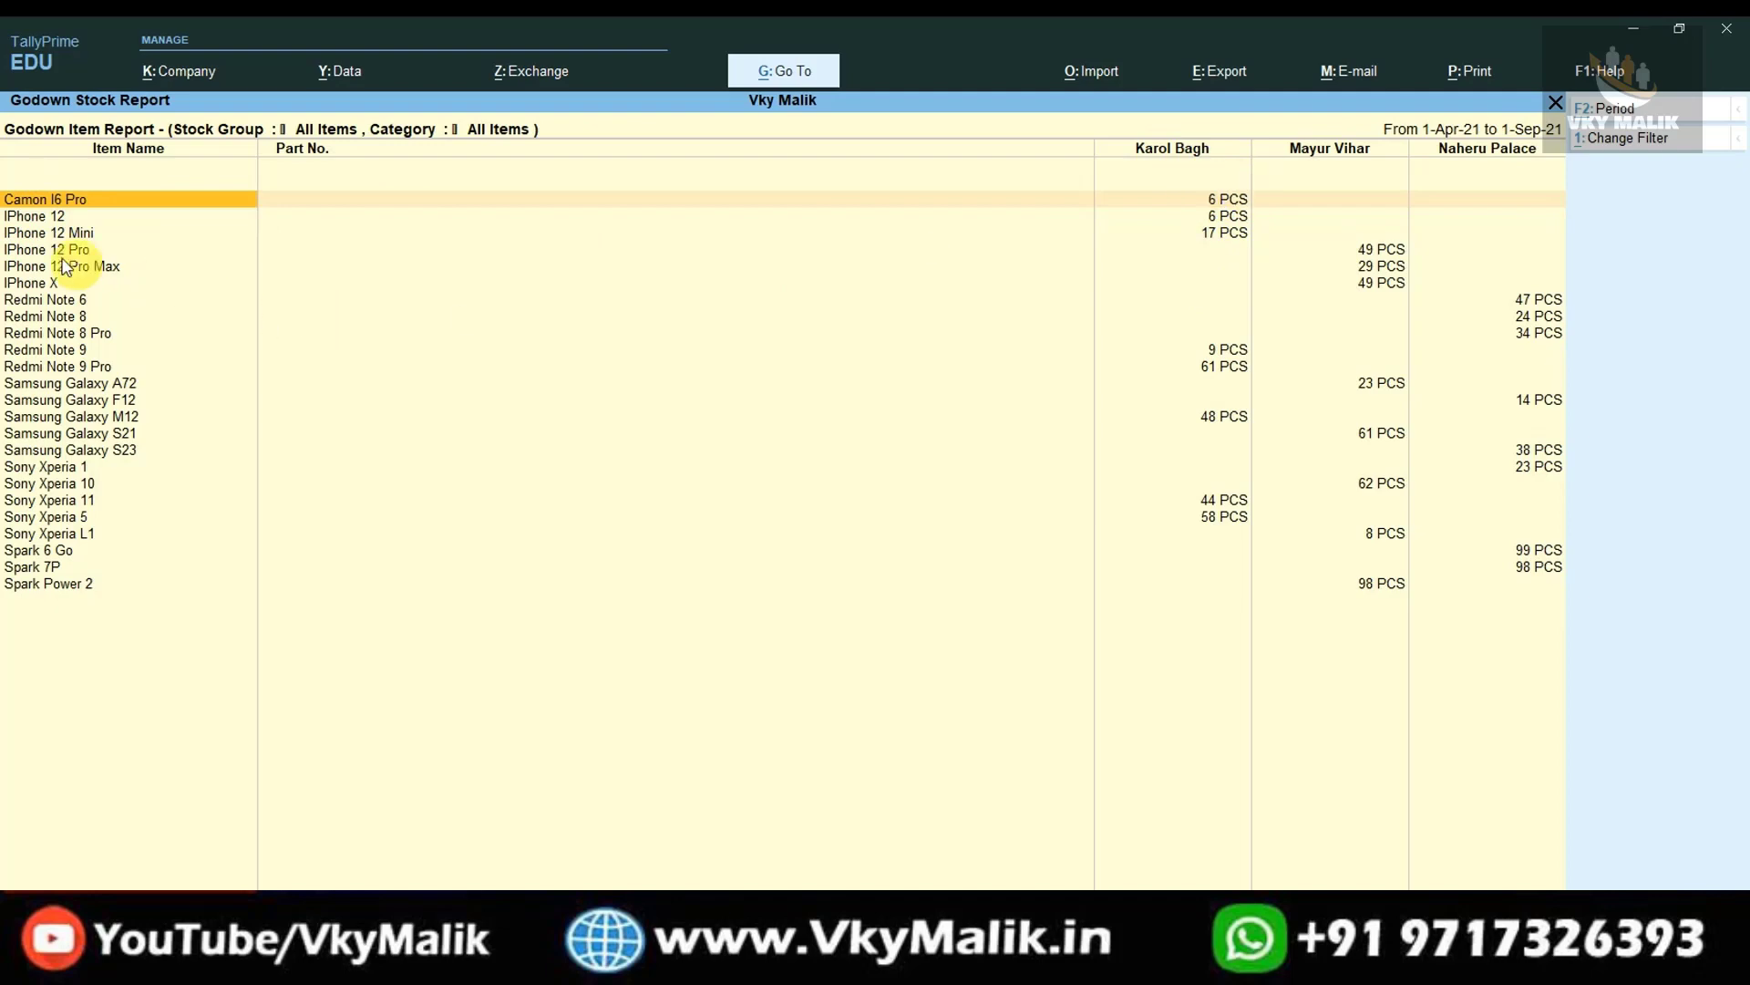
Step: Check the godown-wise quantities of all stock items and leave the report
left_click(27, 217)
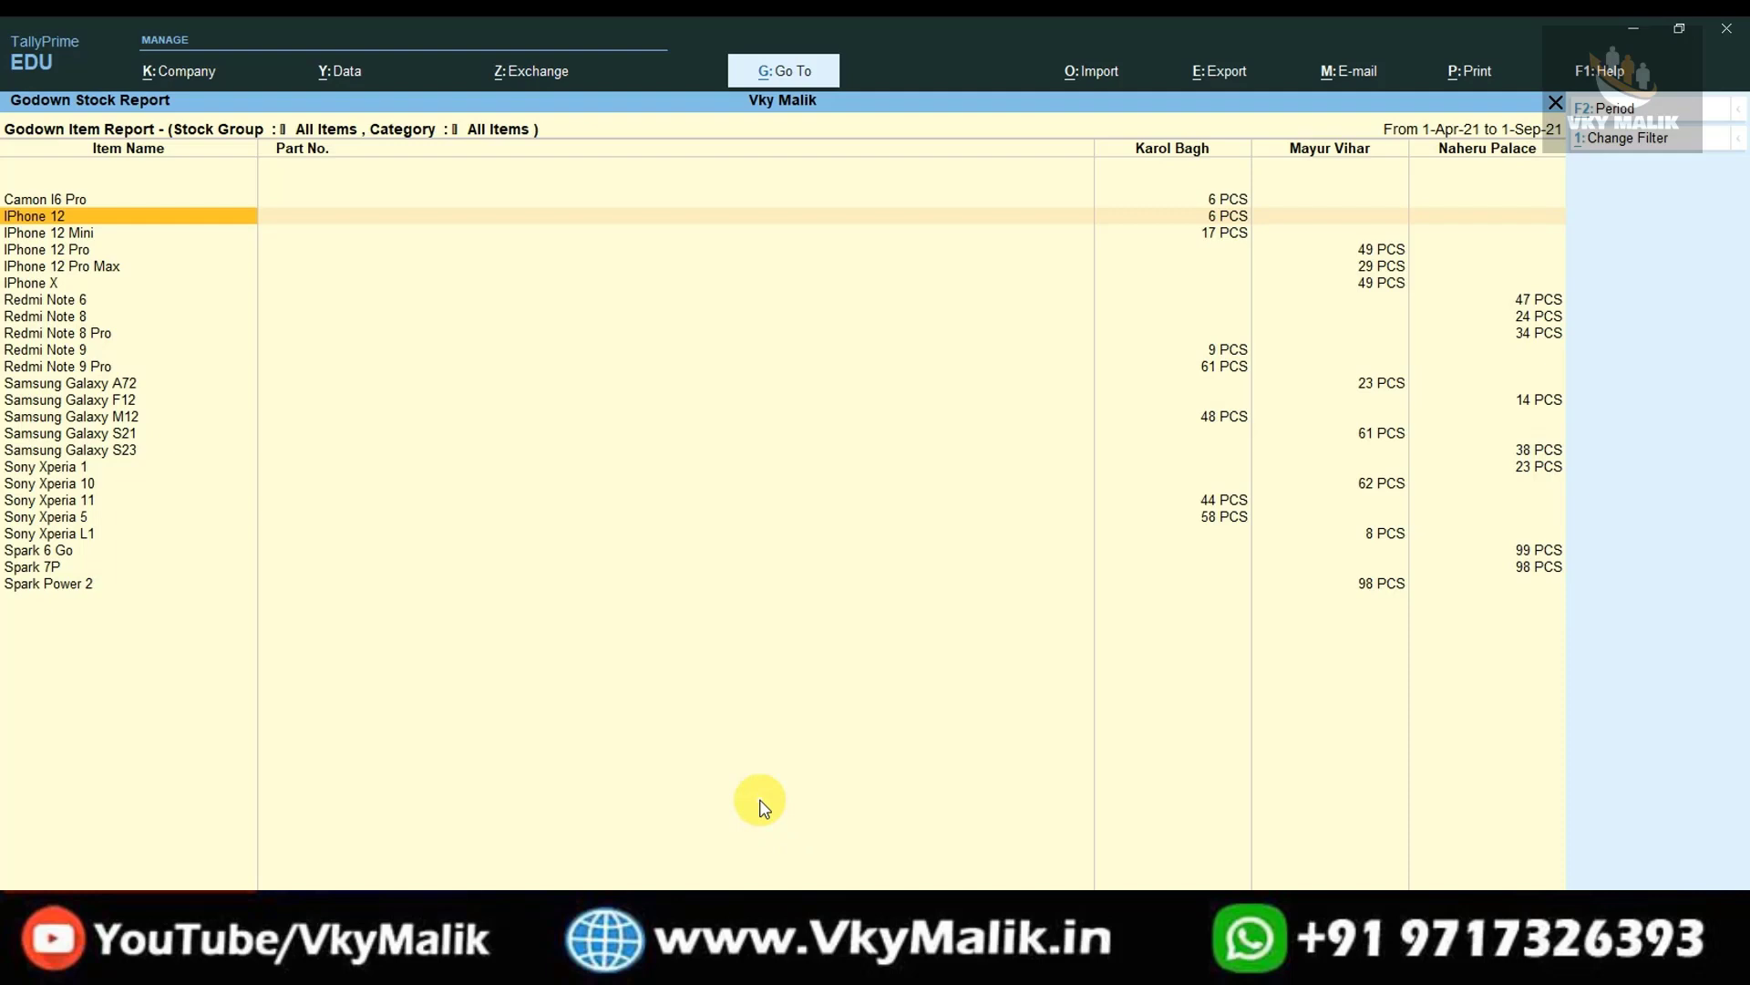
key("Escape")
key("Escape")
key("Escape")
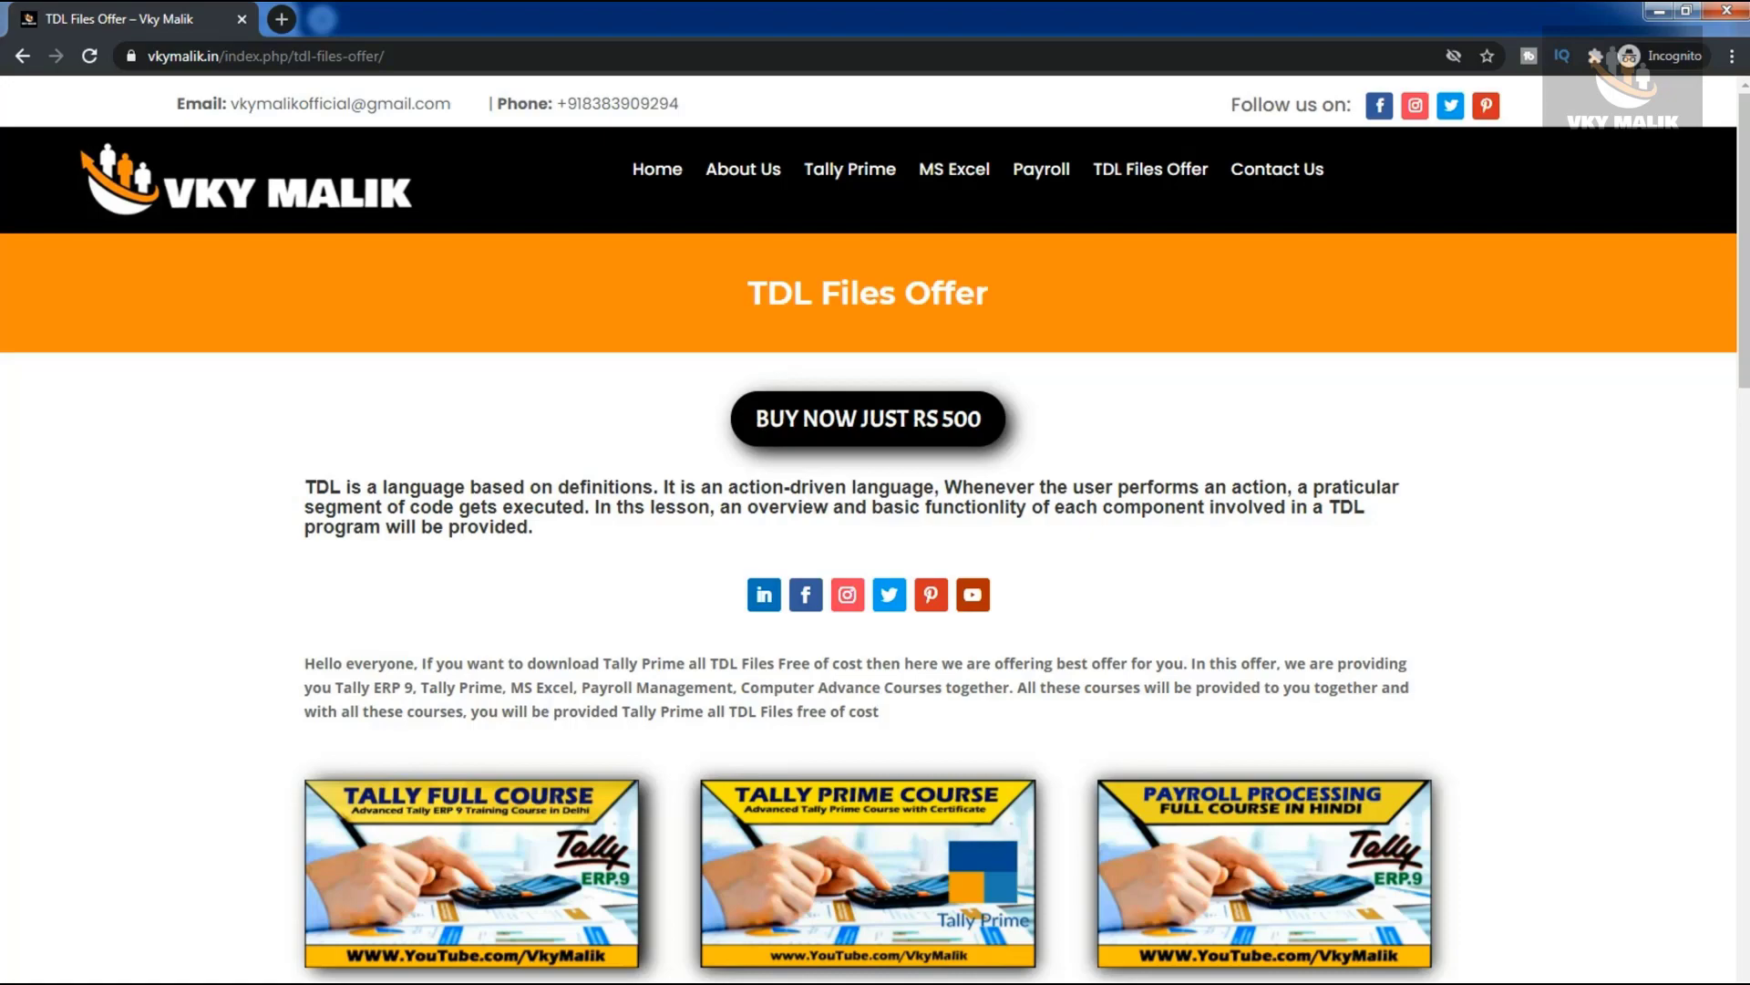
Step: In the browser, look through the TDL Files Offer page's included courses, list of Tally Prime TDL files and contact form
scroll(870, 528, "down", 5)
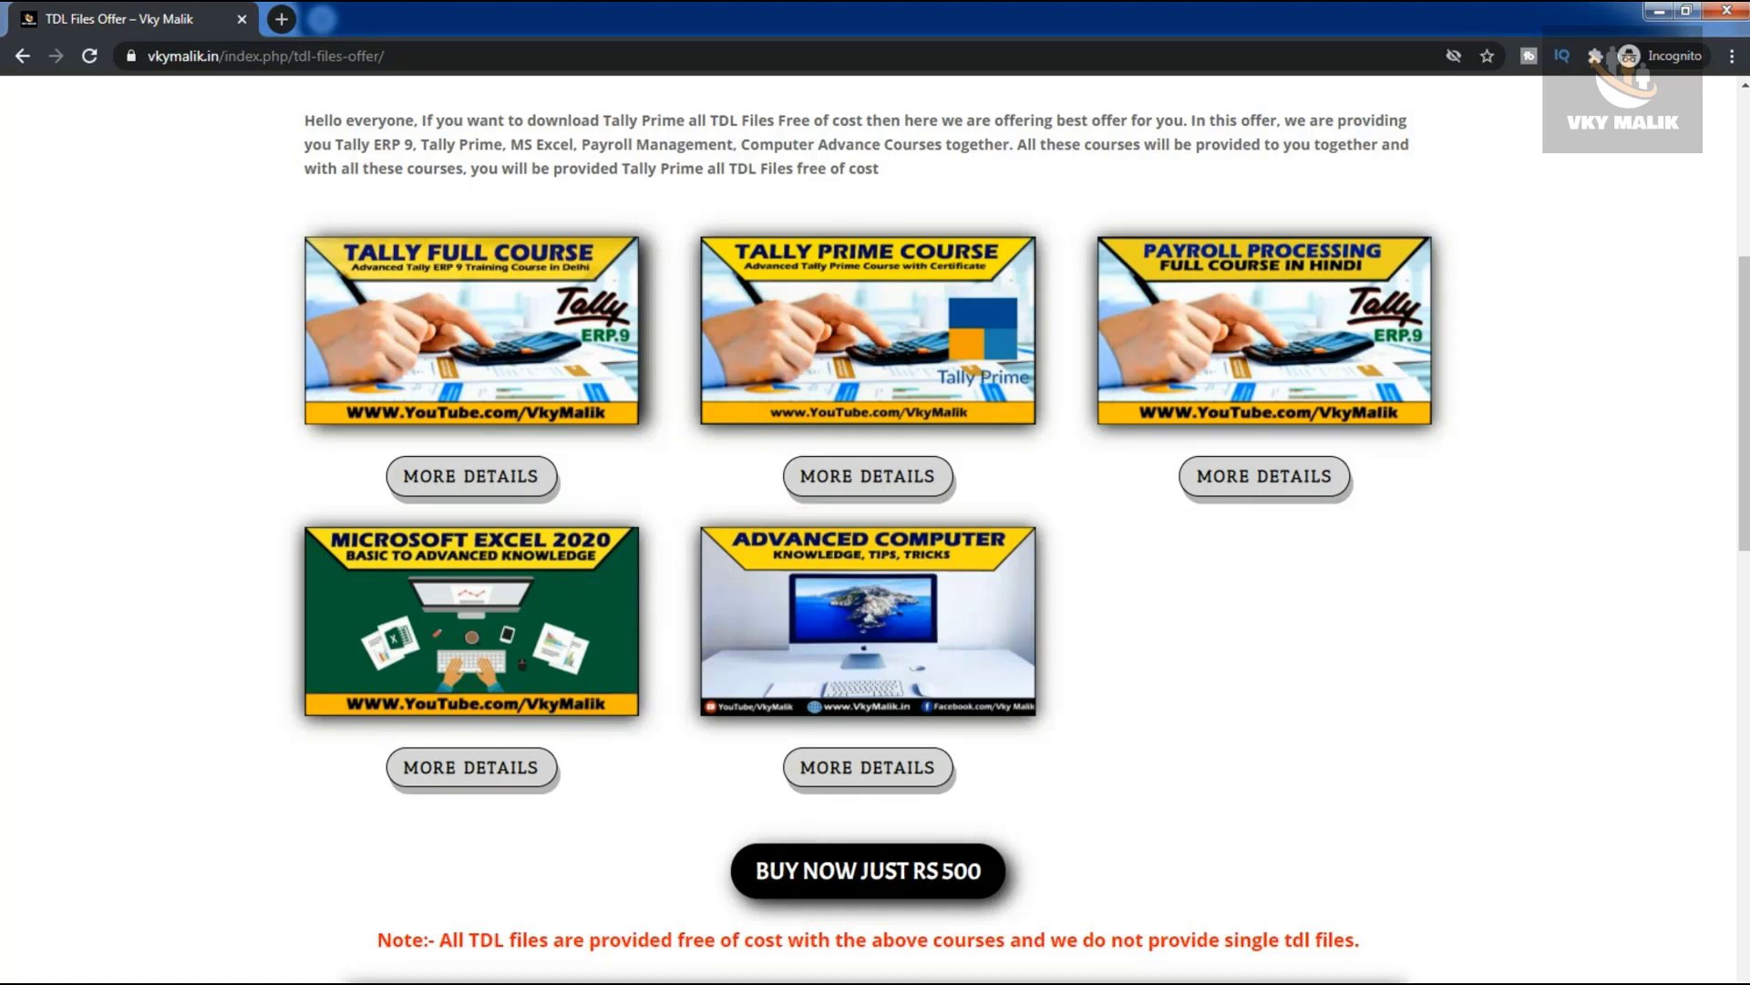
scroll(876, 529, "down", 8)
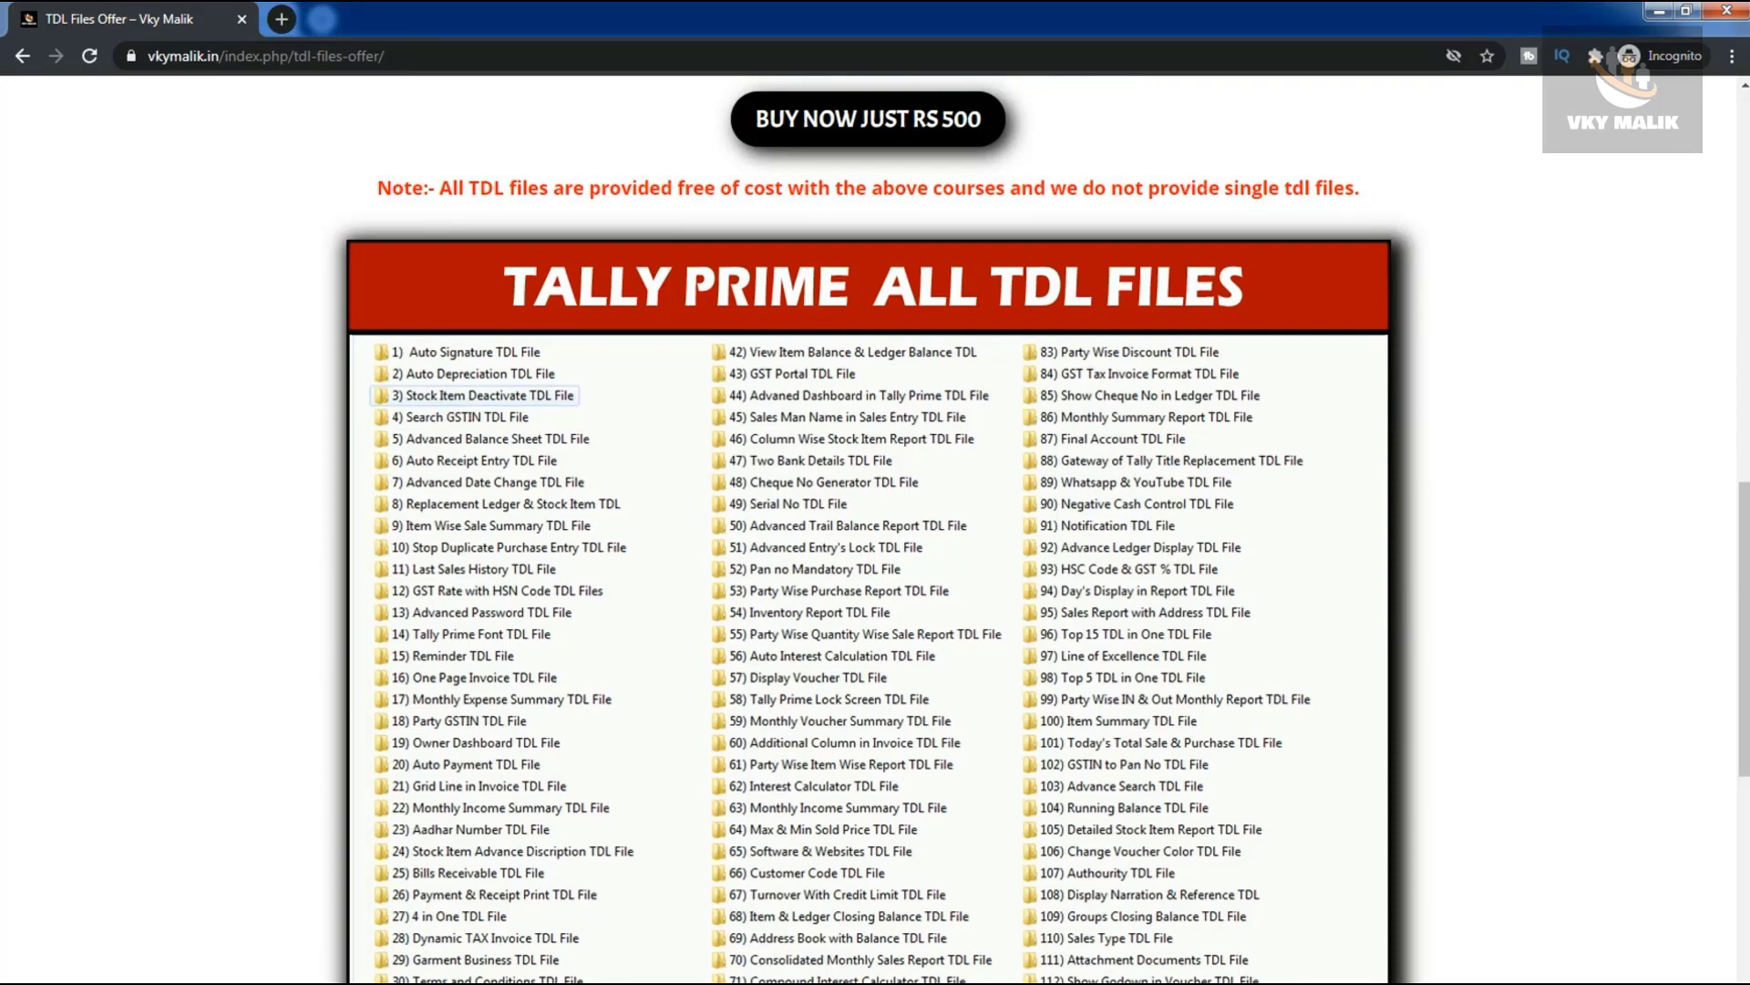
scroll(875, 528, "down", 10)
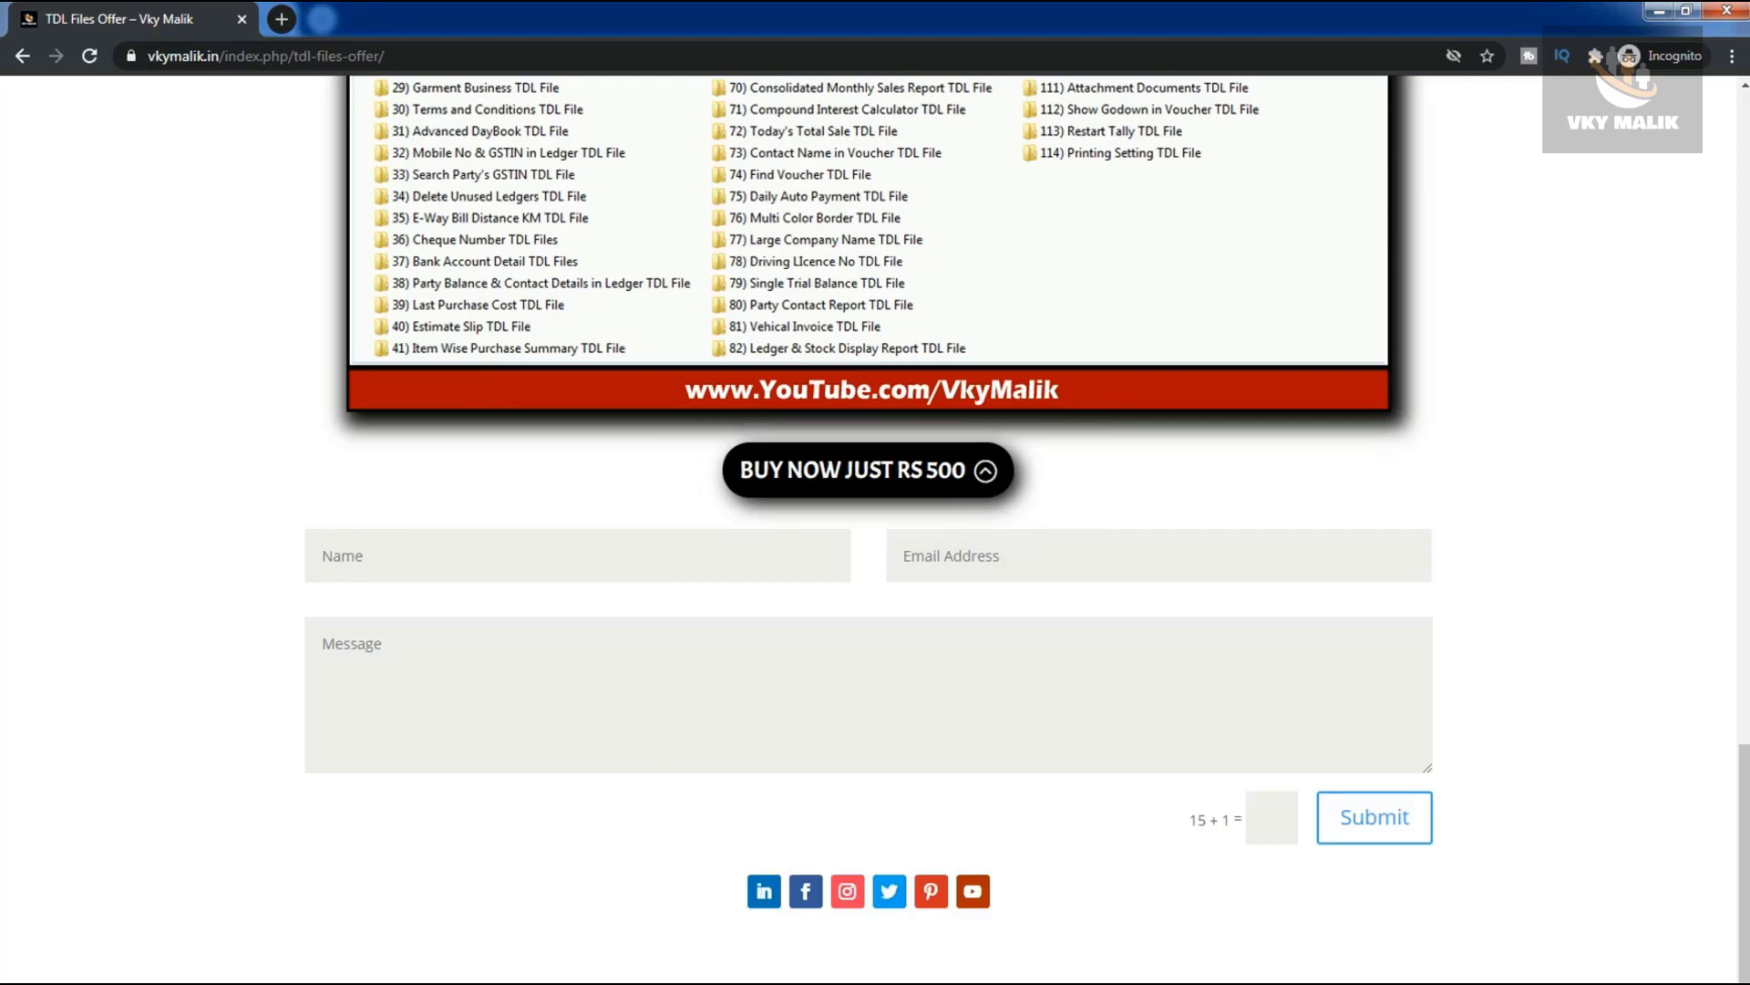
scroll(868, 528, "up", 20)
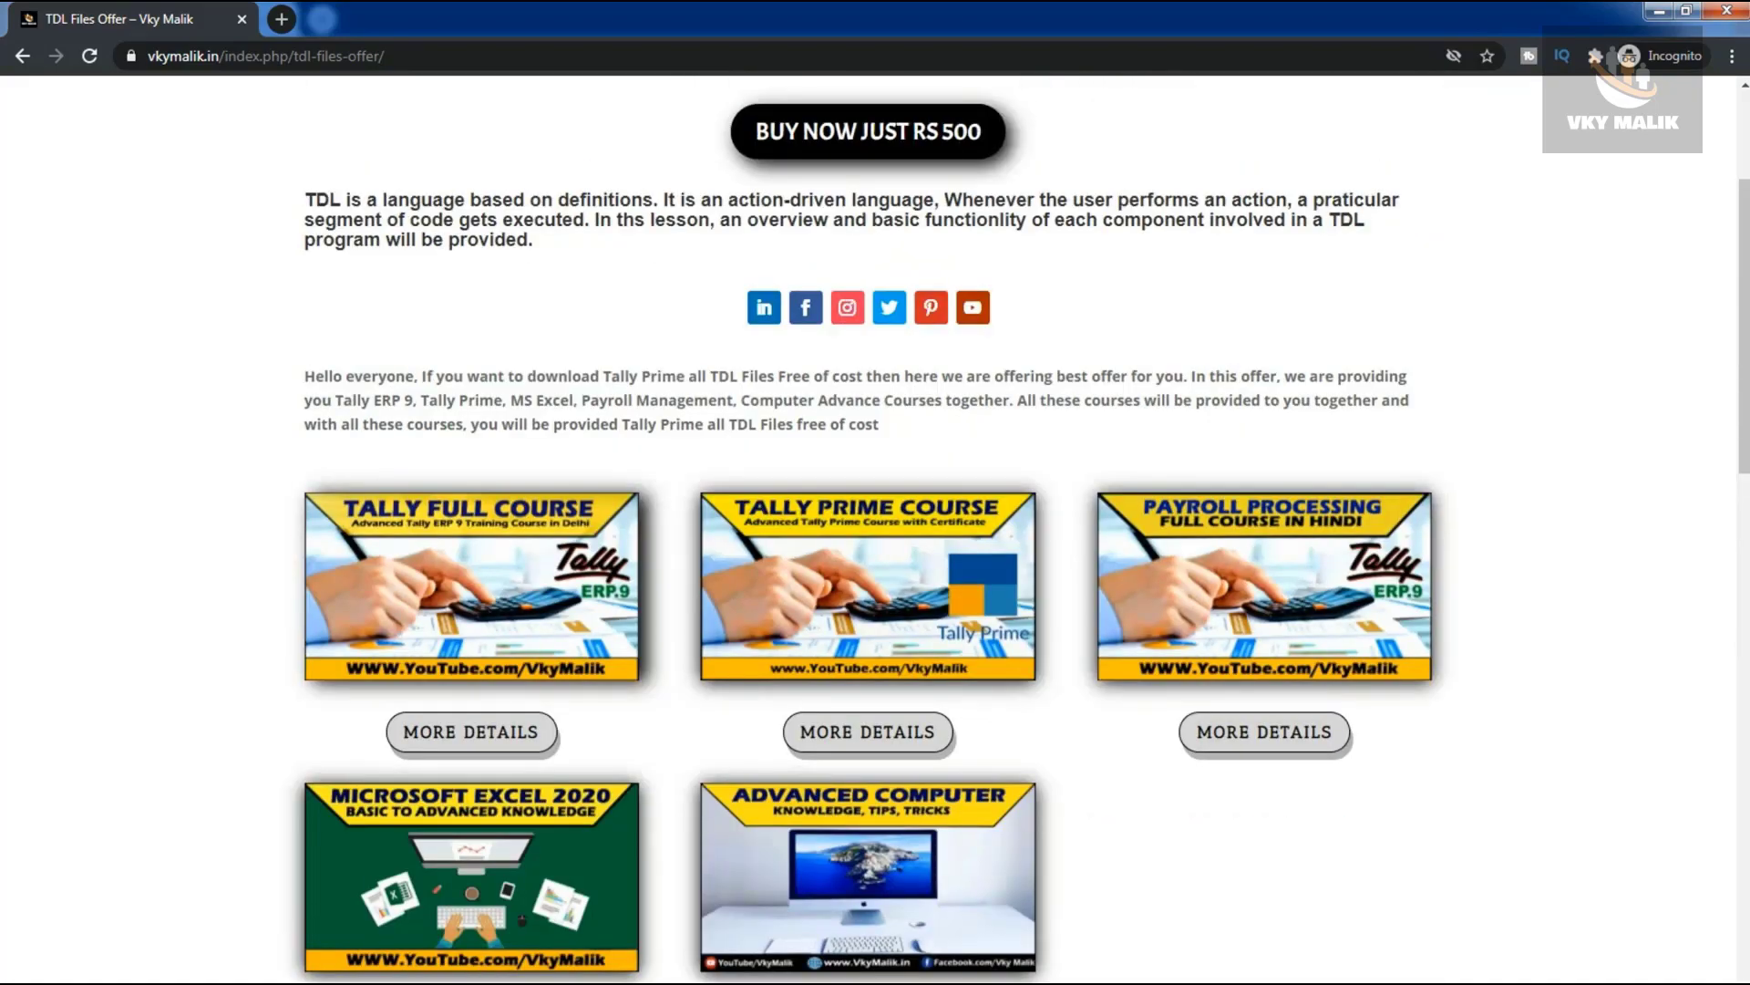
scroll(868, 528, "down", 2)
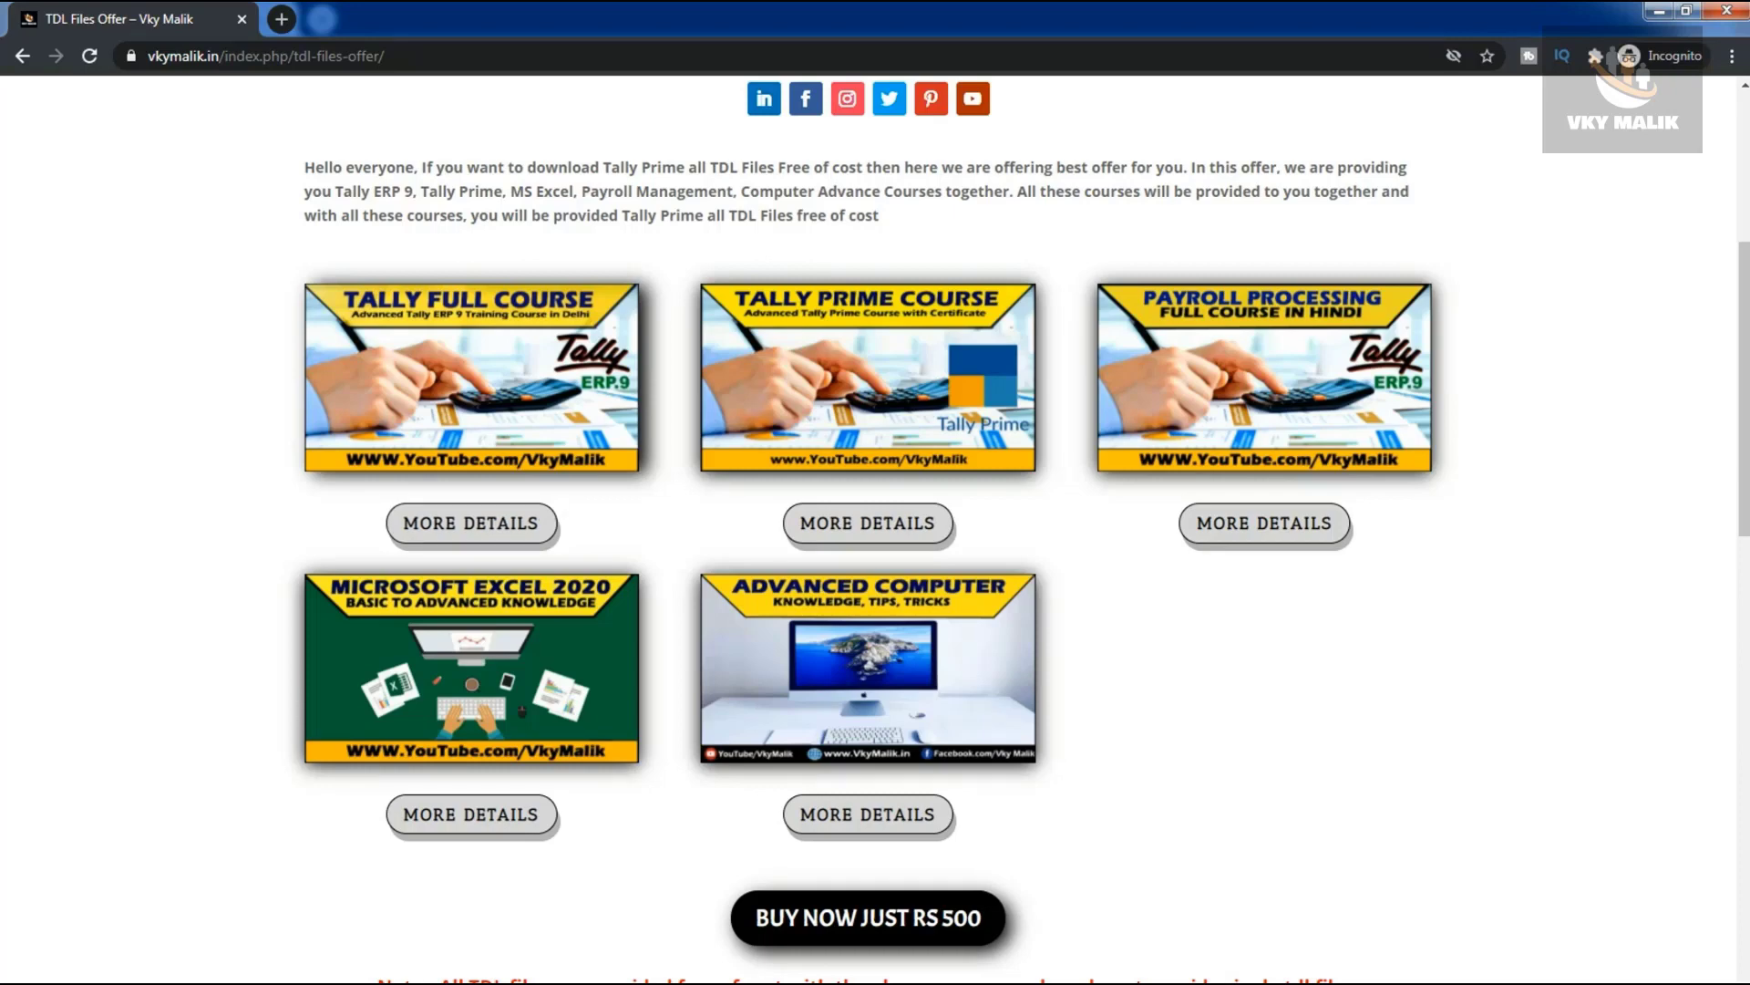
scroll(875, 529, "down", 15)
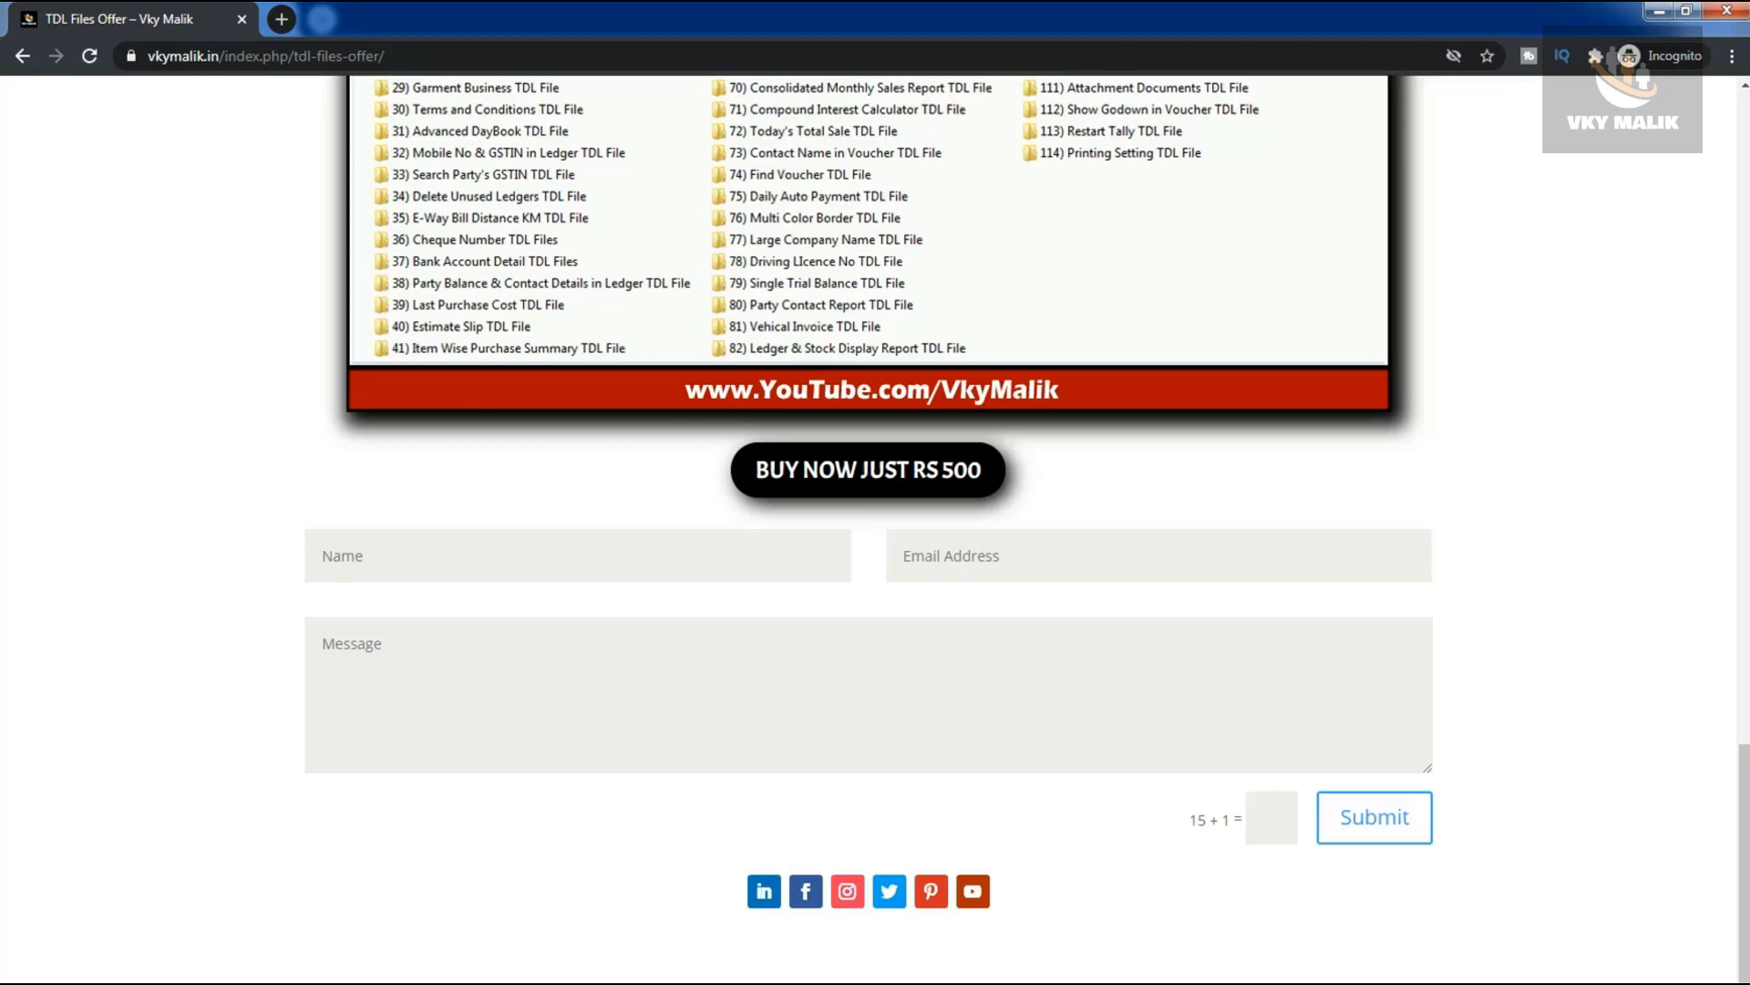
scroll(866, 529, "up", 20)
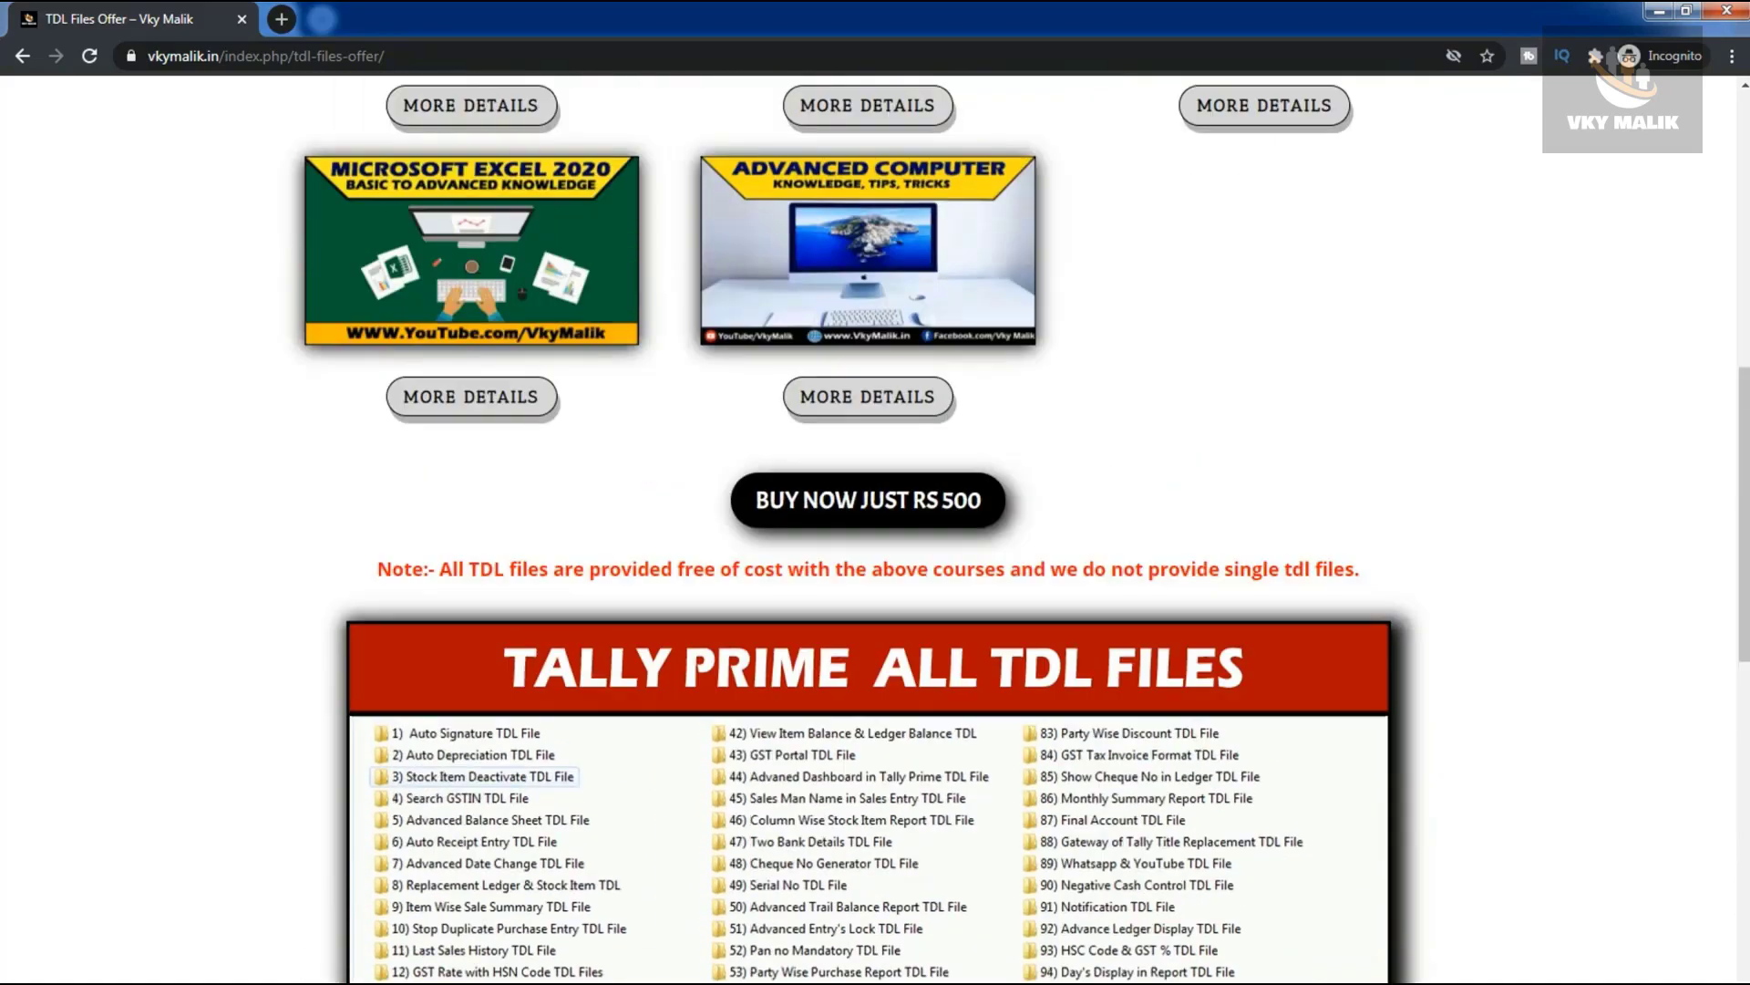
scroll(866, 529, "down", 2)
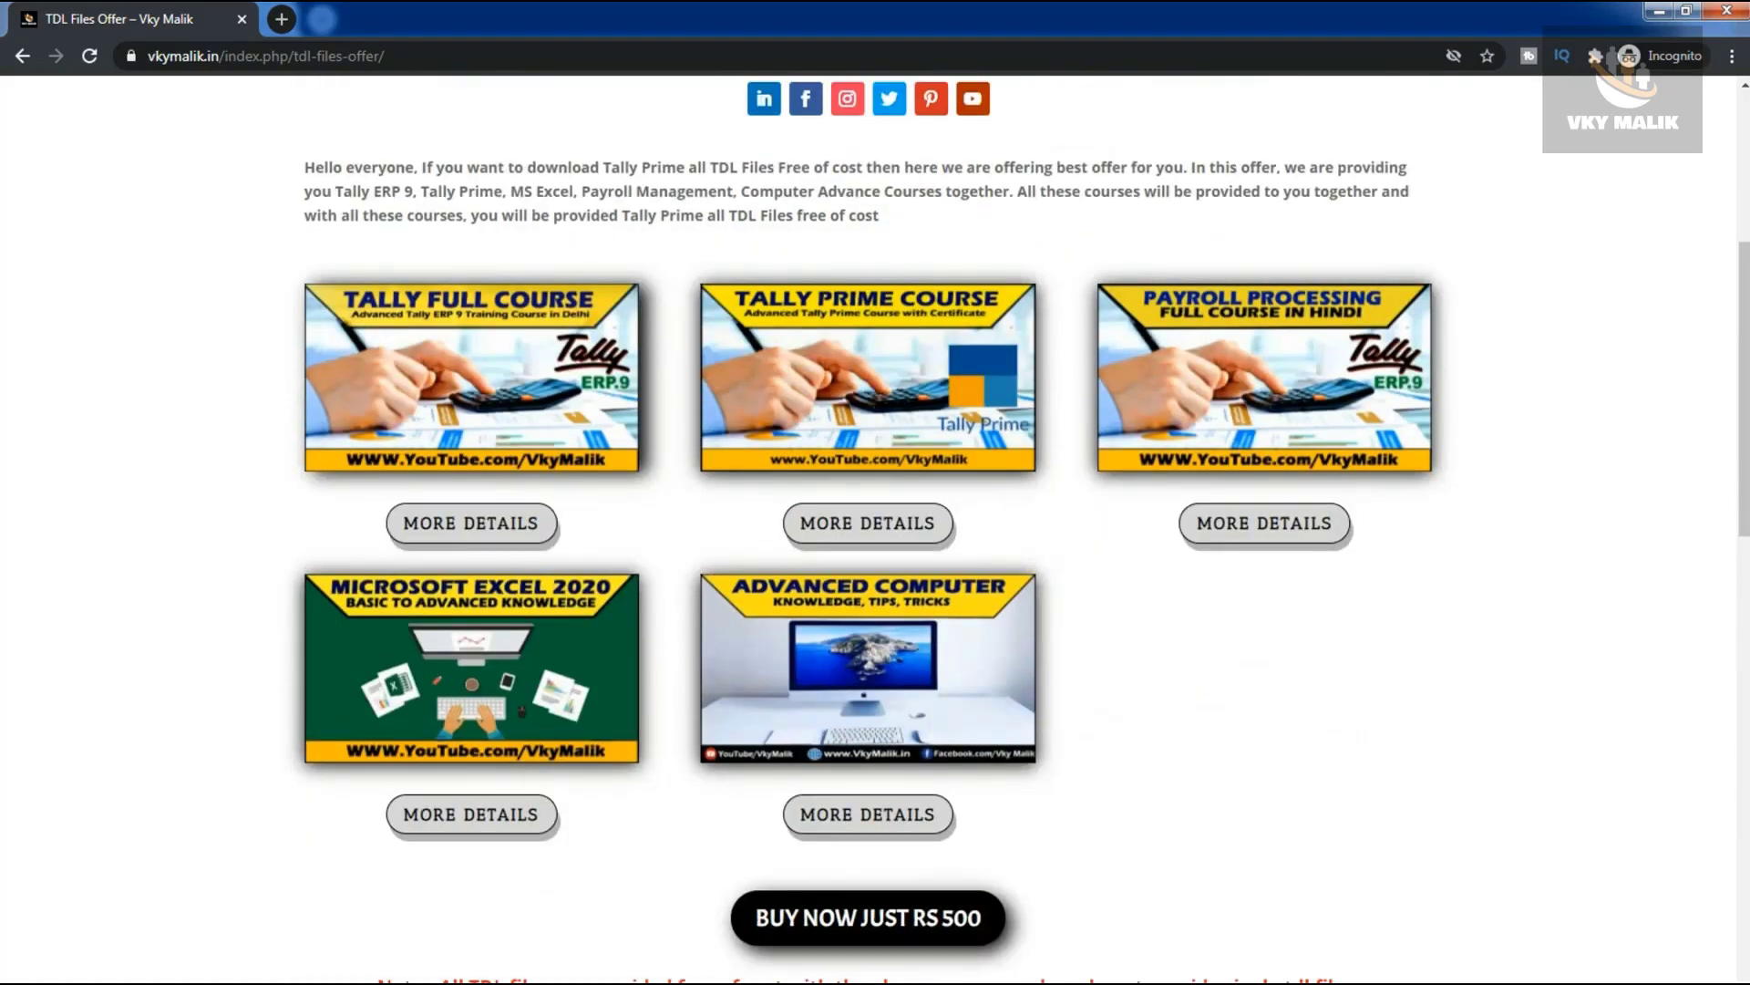